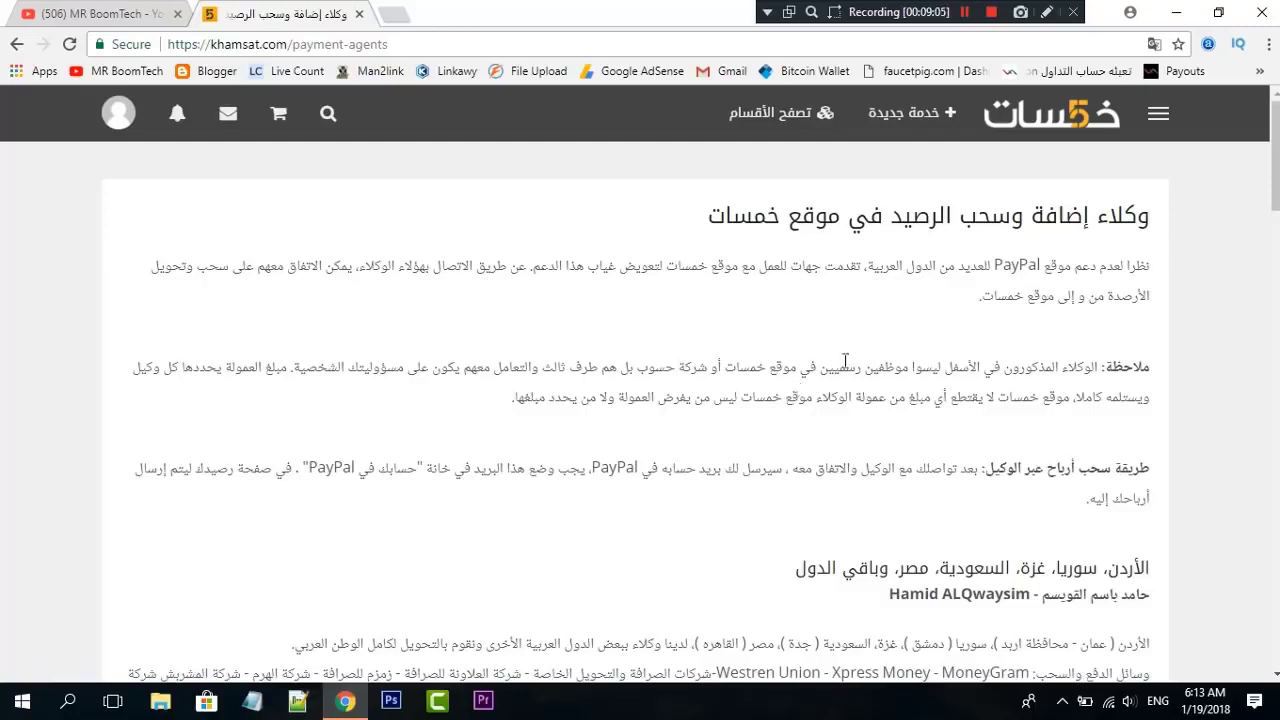
Step: Review the payment agents page, including the withdrawal method and the first listed agent's countries and details
{"action": "scroll", "coordinate": [1050, 403], "scroll_direction": "down", "scroll_amount": 1}
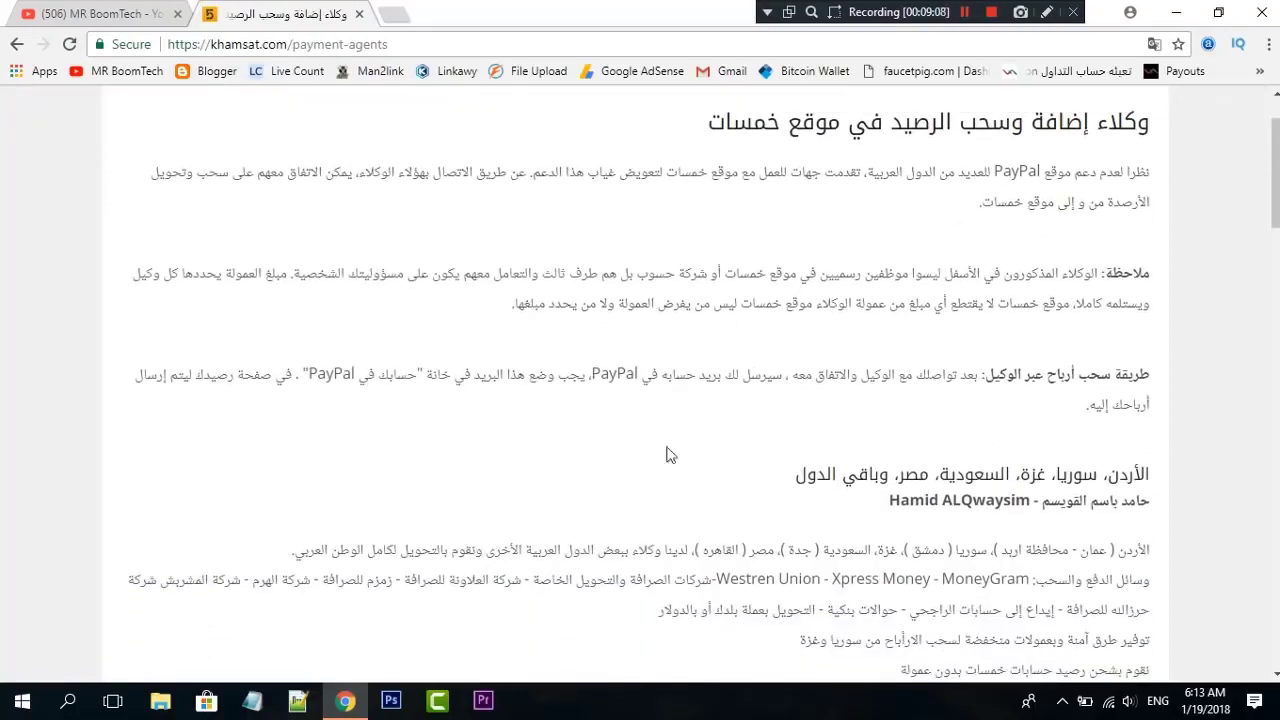
{"action": "scroll", "coordinate": [666, 451], "scroll_direction": "down", "scroll_amount": 2}
{"action": "left_click_drag", "start_coordinate": [1160, 305], "coordinate": [1029, 342]}
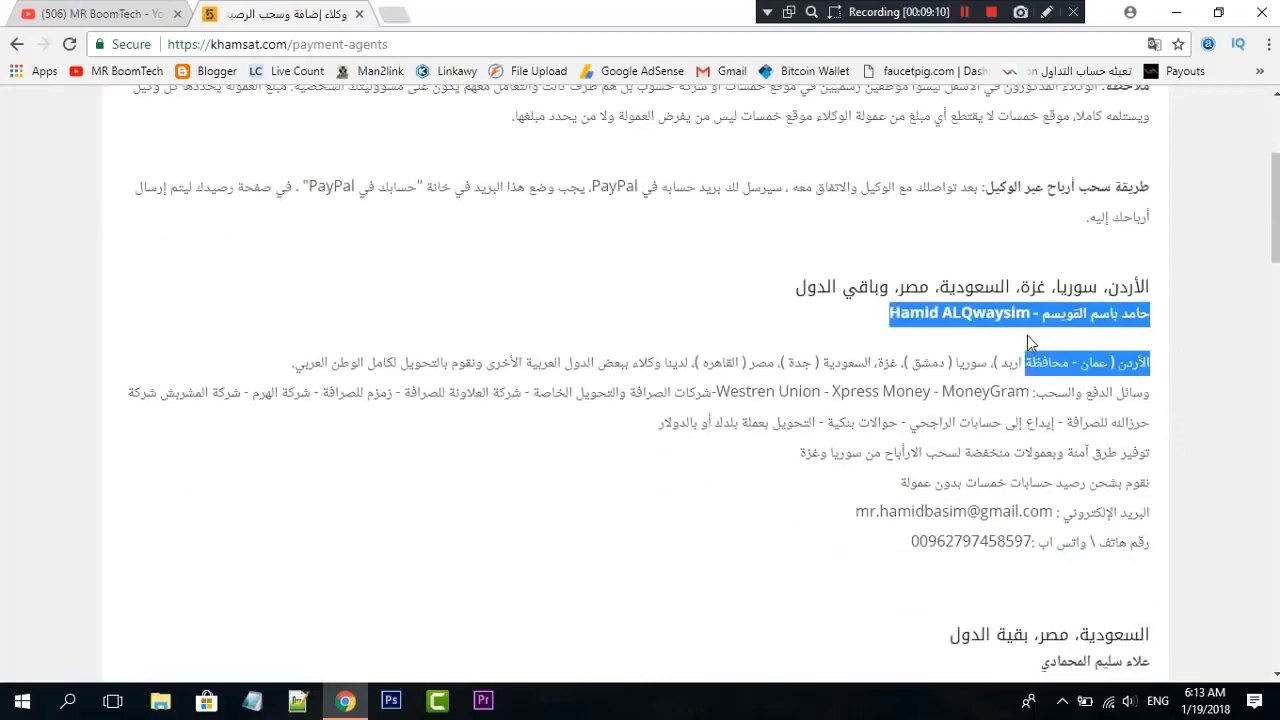
{"action": "left_click", "coordinate": [800, 322]}
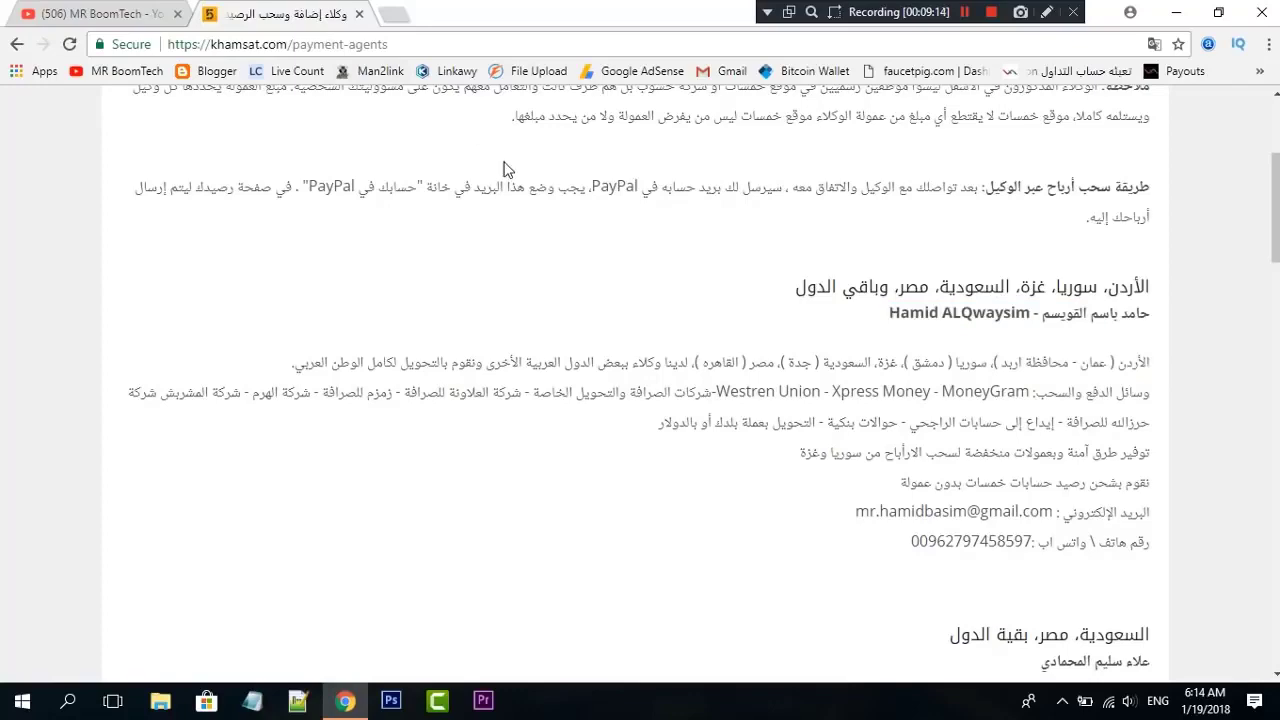
{"action": "scroll", "coordinate": [730, 244], "scroll_direction": "up", "scroll_amount": 3}
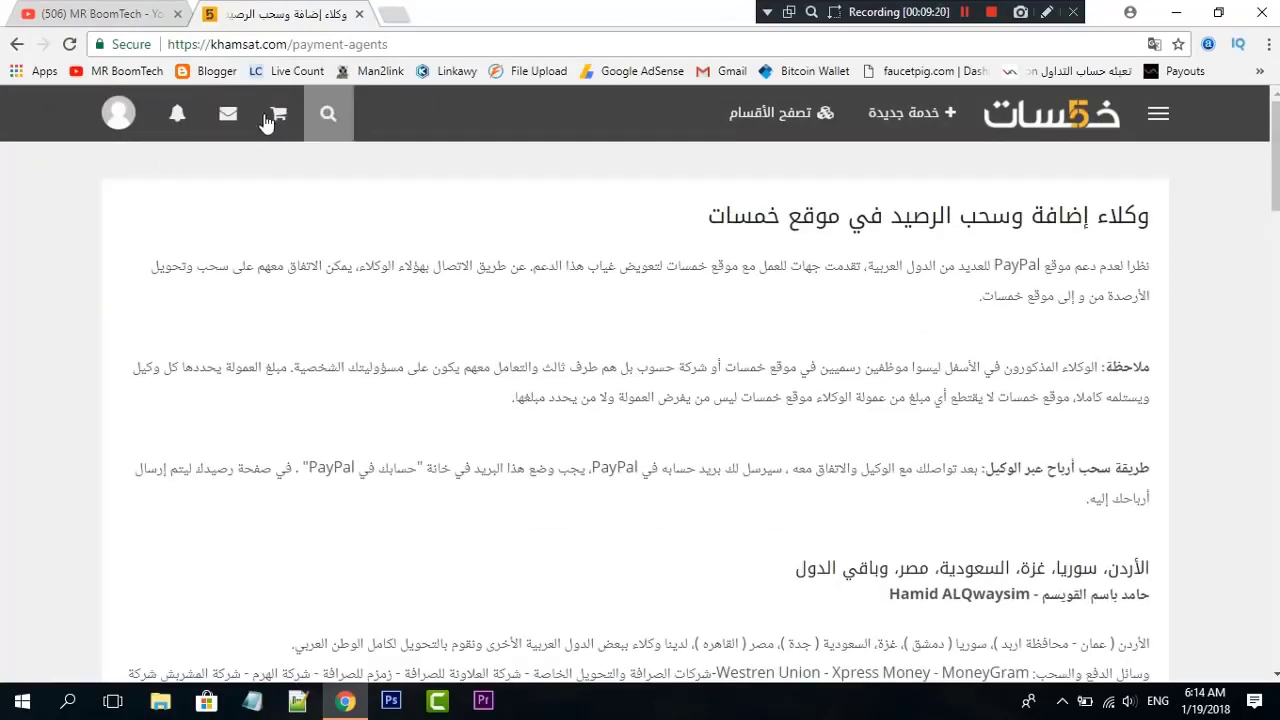
Step: Look through the site's search field, shopping cart, messages and notifications
{"action": "left_click", "coordinate": [346, 138]}
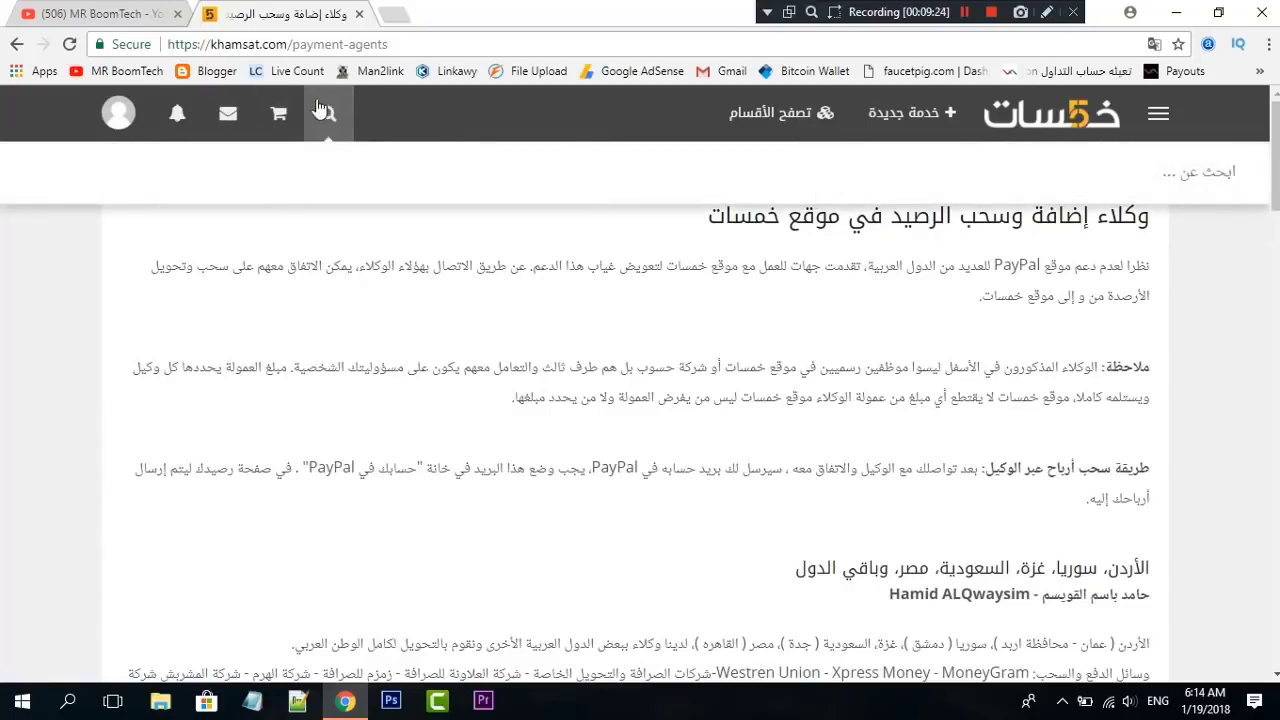
{"action": "left_click", "coordinate": [280, 118]}
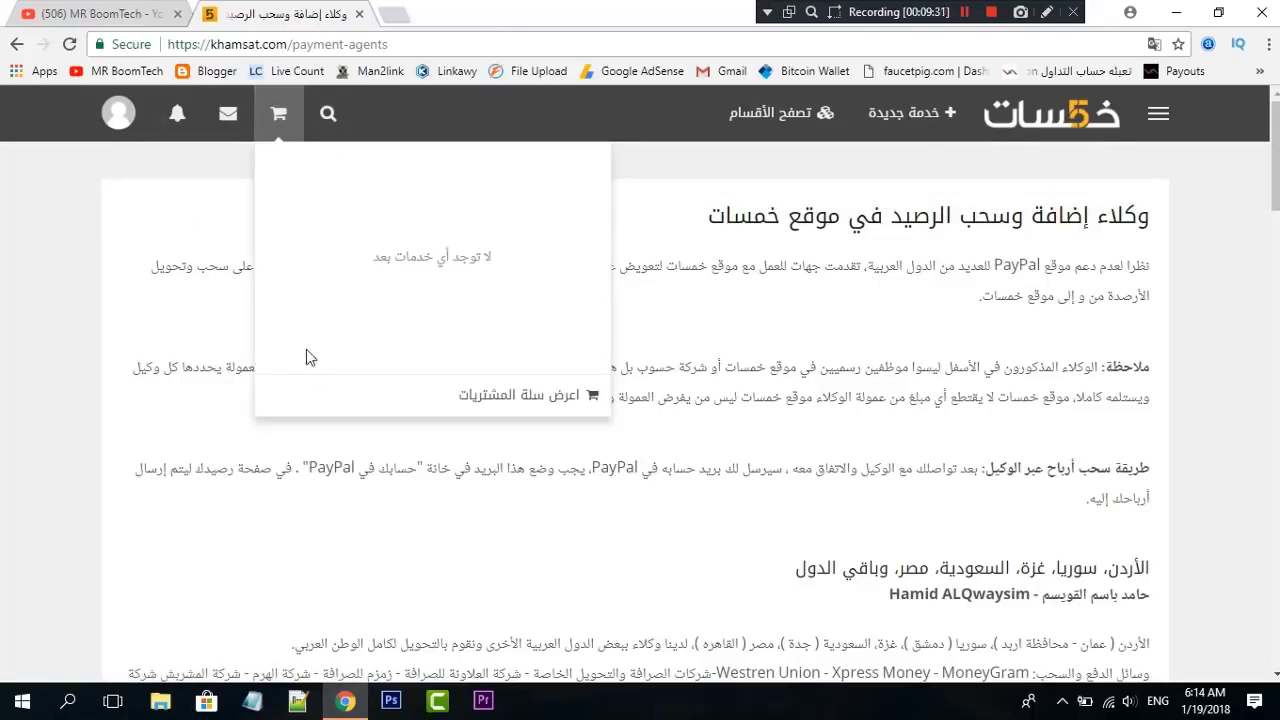
{"action": "left_click", "coordinate": [228, 113]}
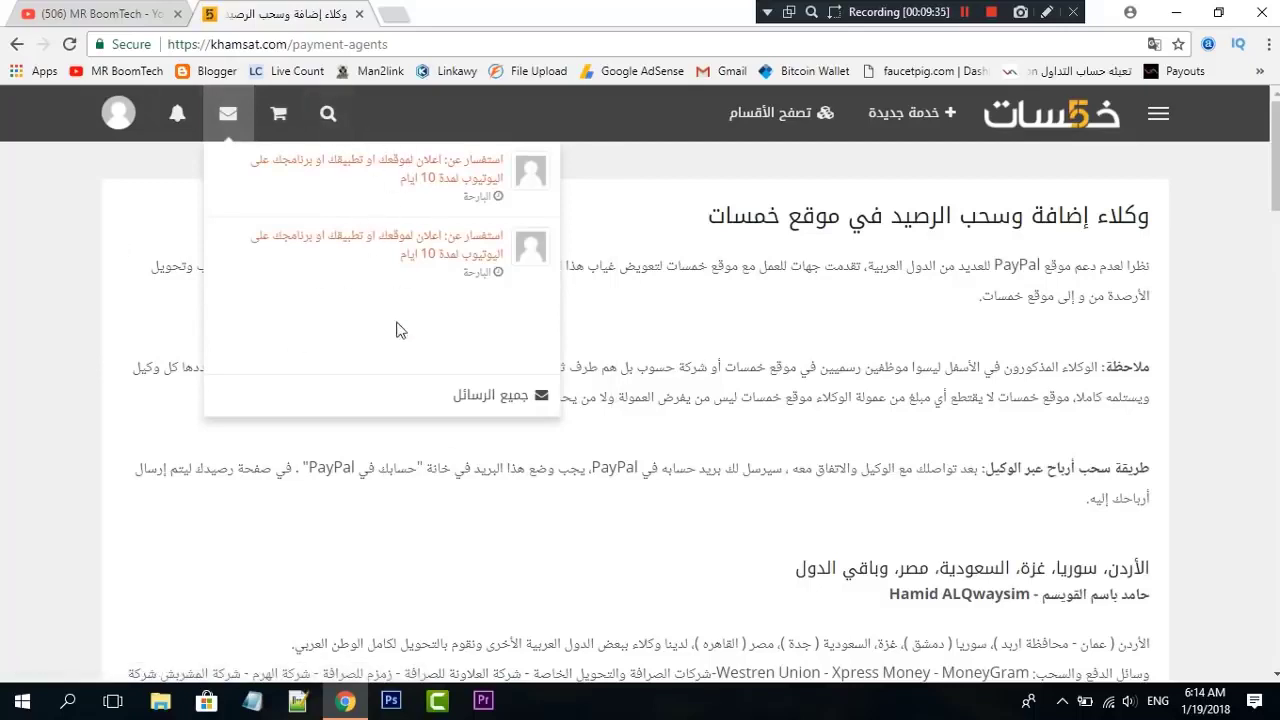
{"action": "left_click", "coordinate": [177, 113]}
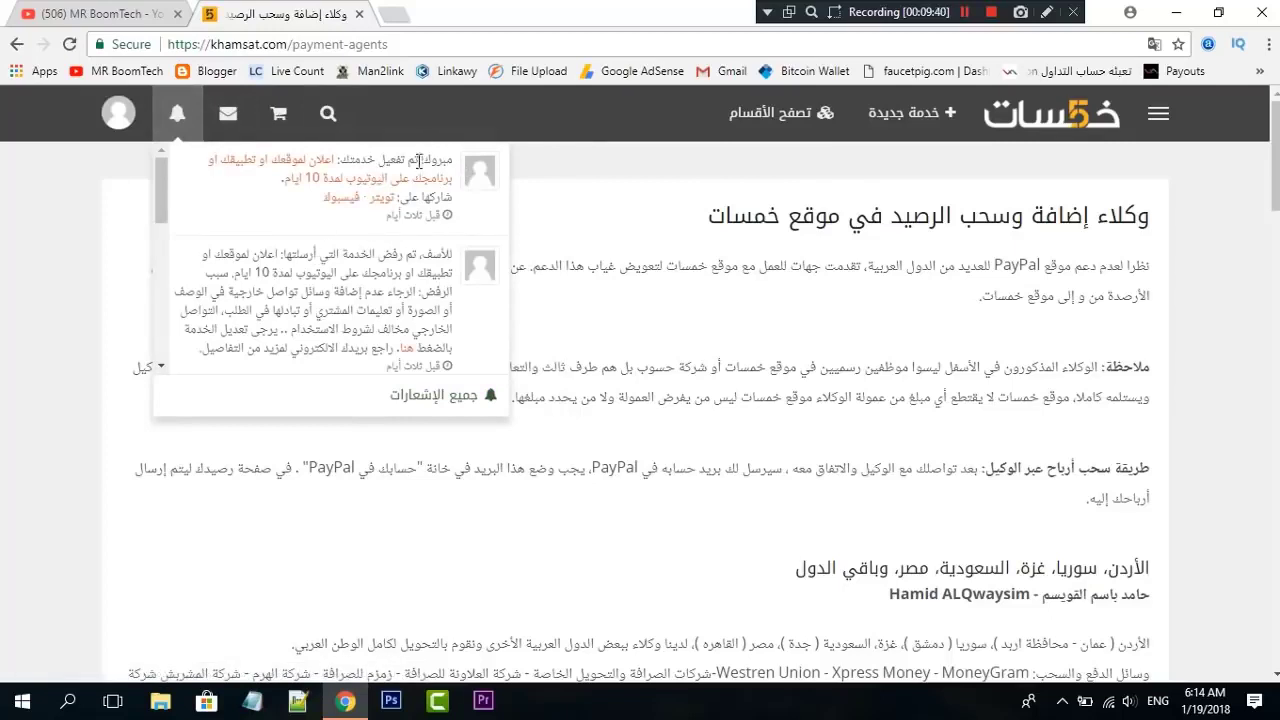
Step: Start a new service and fill its title with the suggested entry "اعلان لموقعك او تطبيقك او برنامجك على اليوتيوب"
{"action": "left_click", "coordinate": [920, 120]}
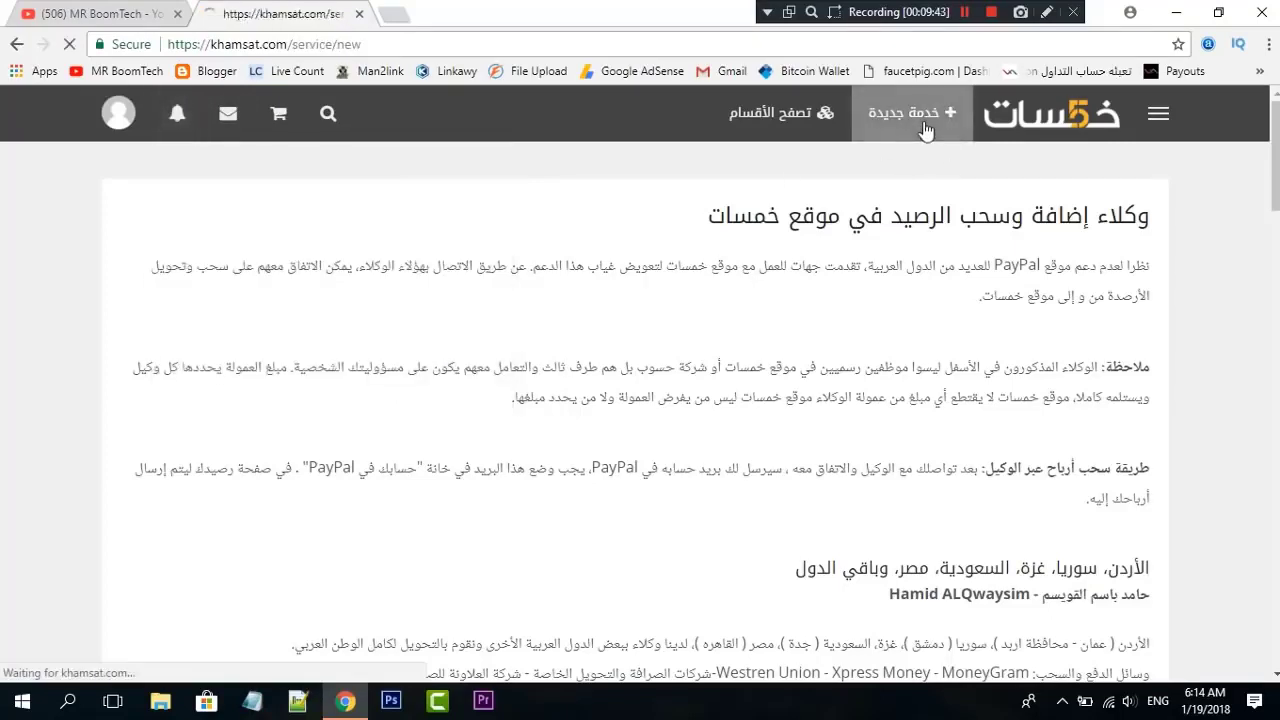
{"action": "scroll", "coordinate": [810, 160], "scroll_direction": "down", "scroll_amount": 1}
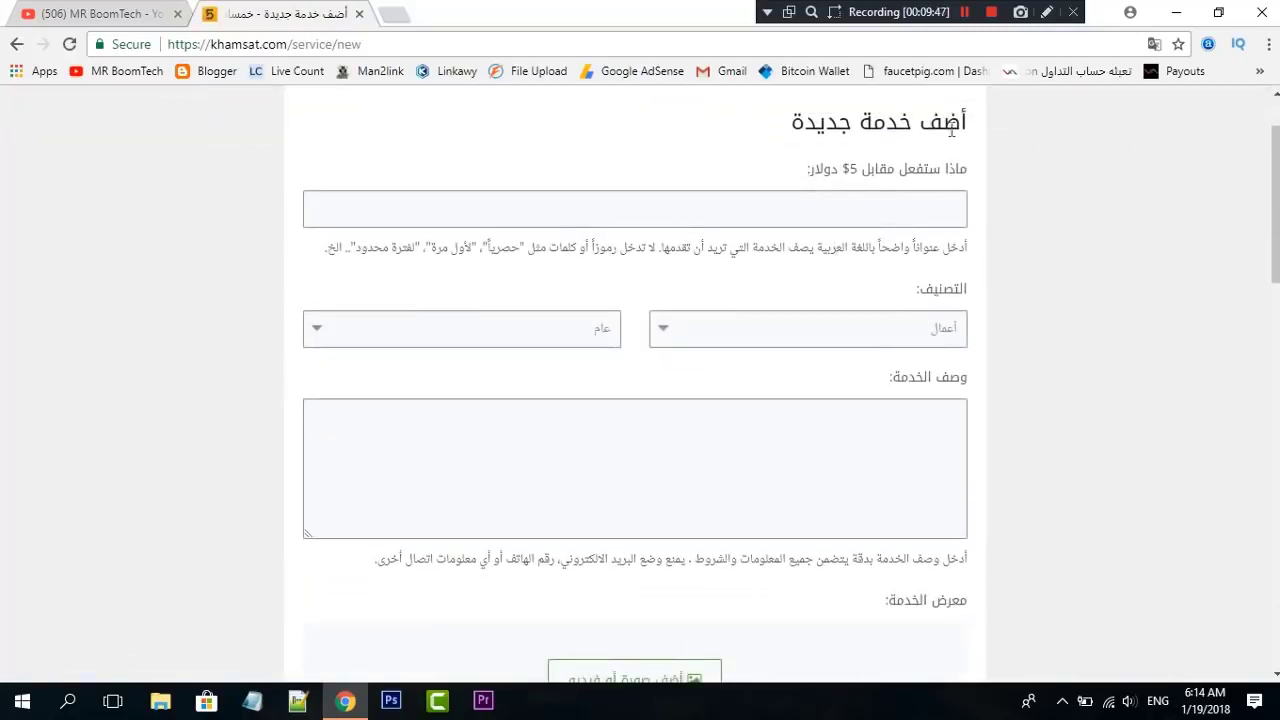
{"action": "left_click", "coordinate": [869, 199]}
{"action": "left_click", "coordinate": [920, 222]}
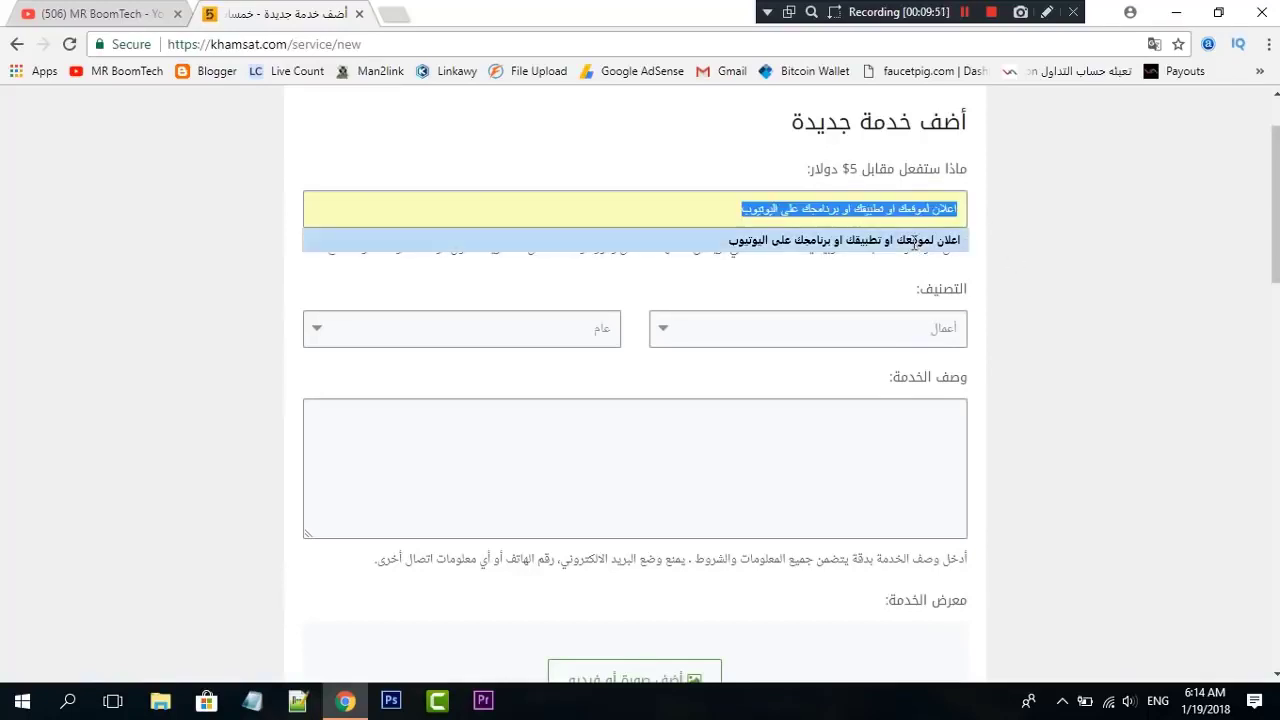
{"action": "left_click", "coordinate": [962, 252]}
{"action": "left_click_drag", "start_coordinate": [651, 206], "coordinate": [1194, 266]}
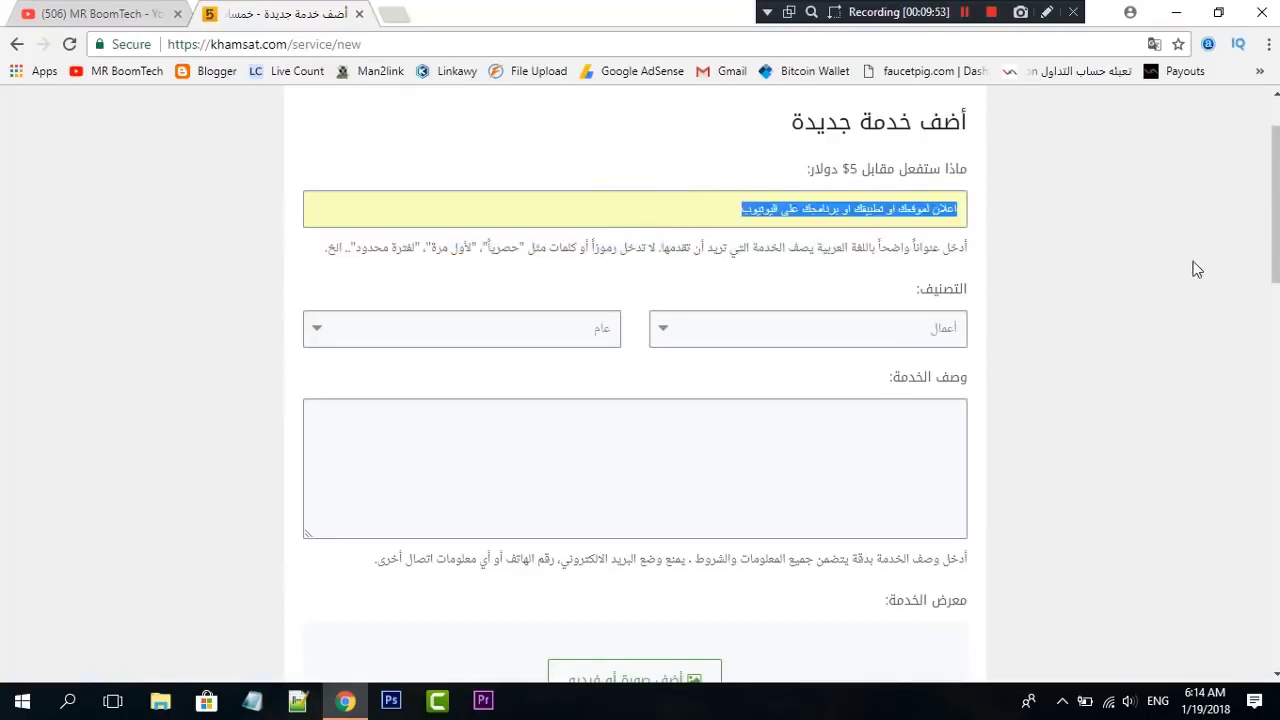
{"action": "left_click", "coordinate": [1103, 250]}
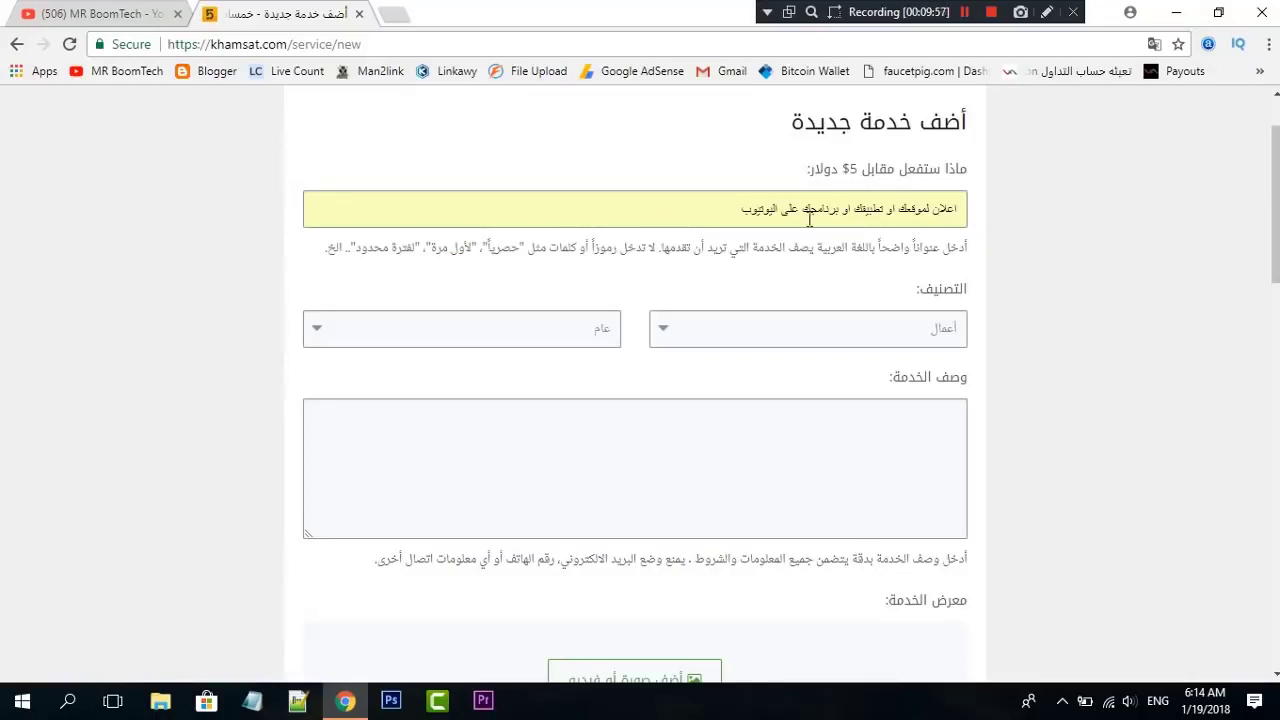
{"action": "double_click", "coordinate": [766, 207]}
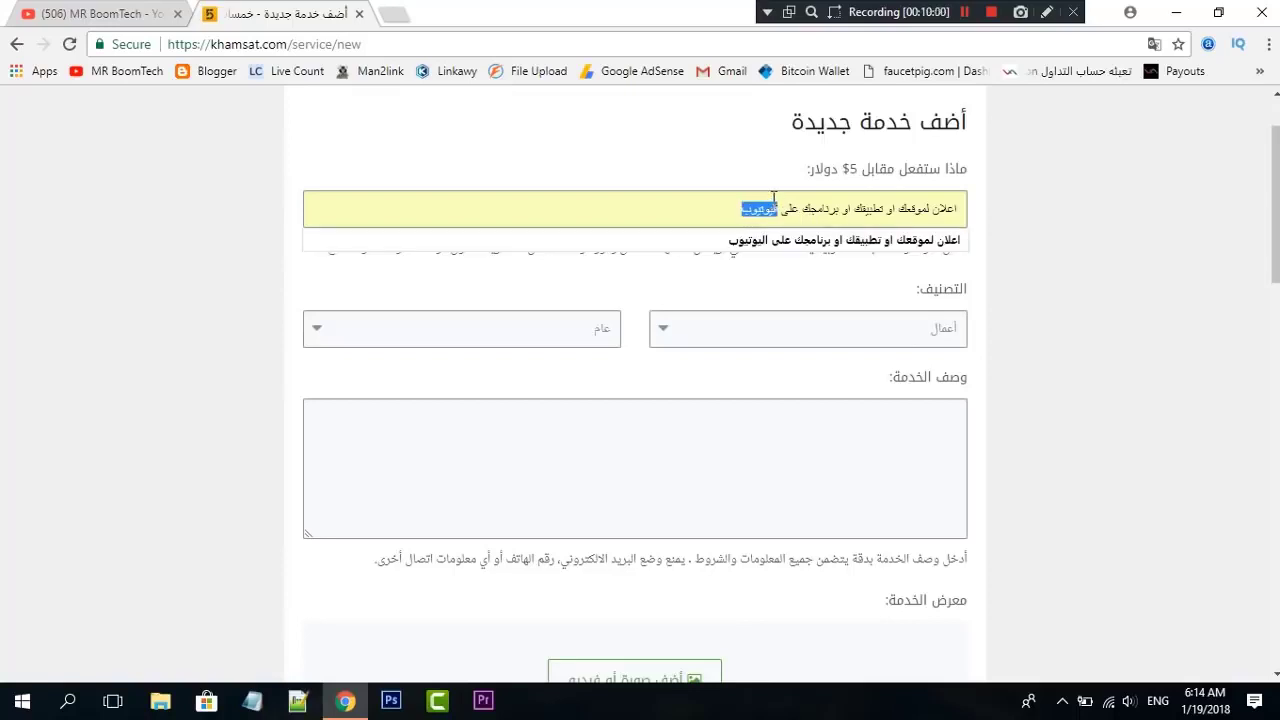
{"action": "left_click", "coordinate": [773, 197]}
{"action": "left_click", "coordinate": [898, 238]}
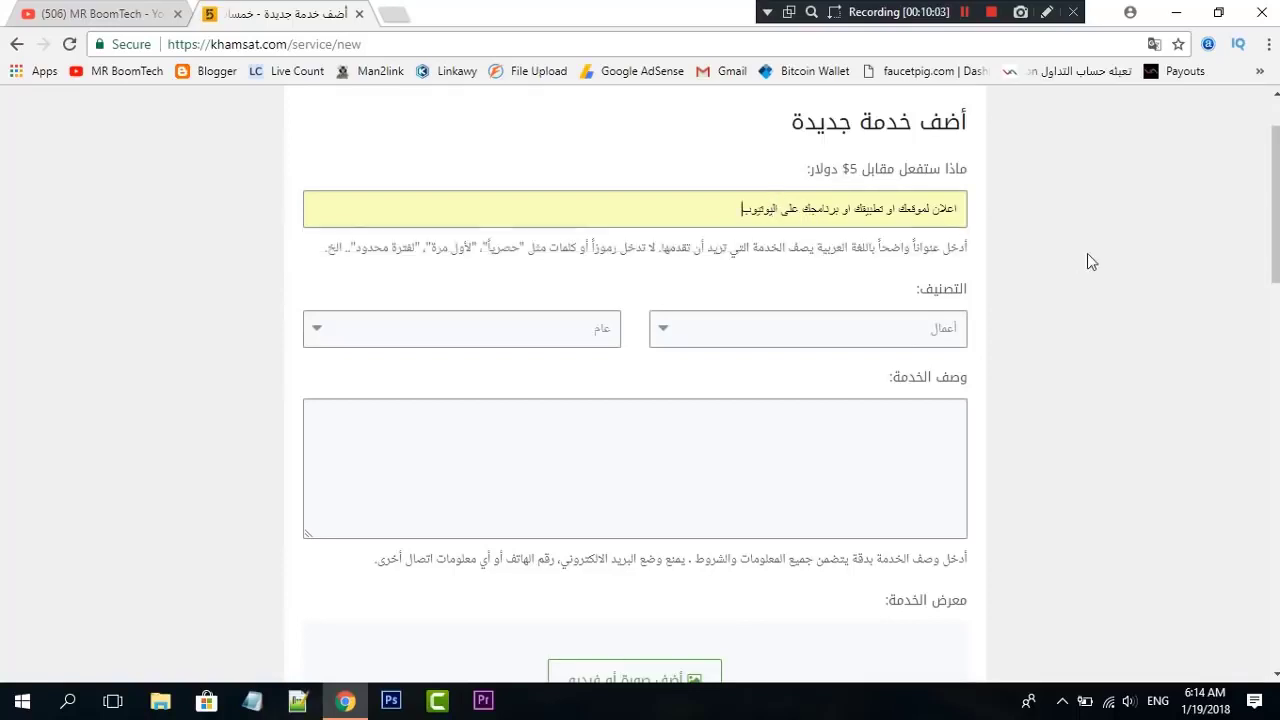
{"action": "left_click_drag", "start_coordinate": [812, 207], "coordinate": [1114, 257]}
{"action": "left_click", "coordinate": [818, 235]}
{"action": "left_click_drag", "start_coordinate": [792, 207], "coordinate": [696, 207]}
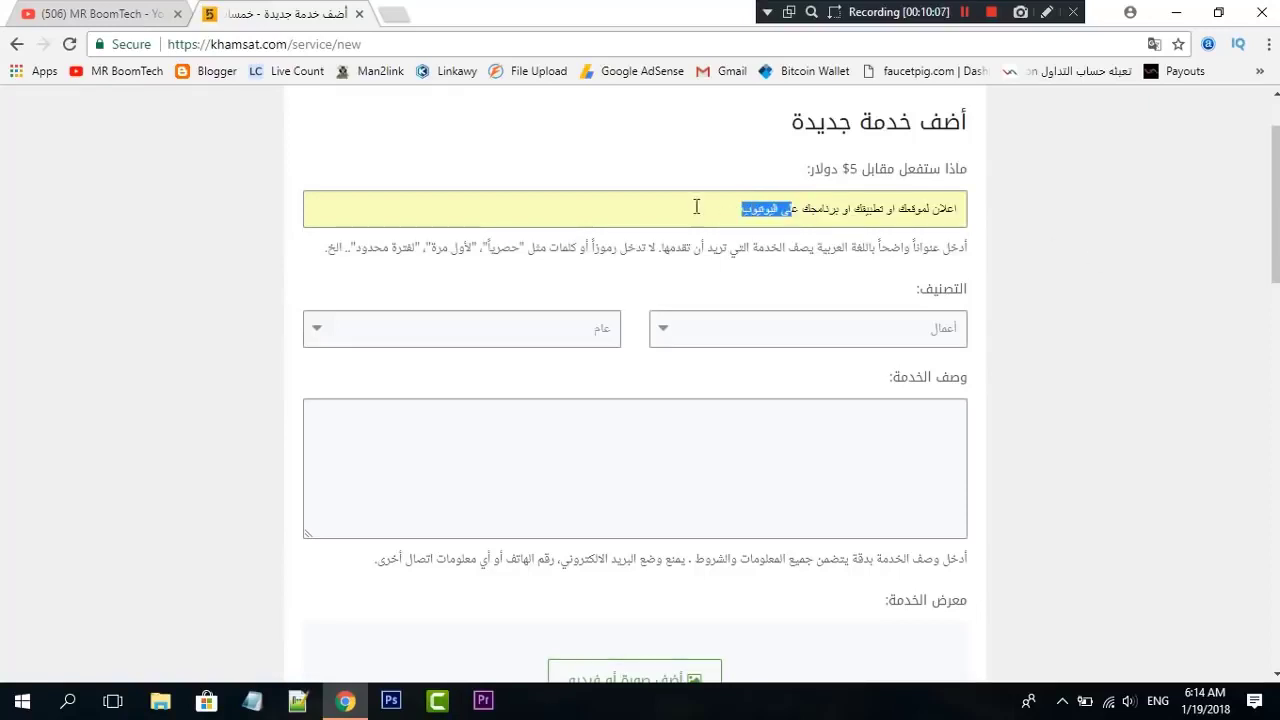
{"action": "left_click", "coordinate": [773, 209]}
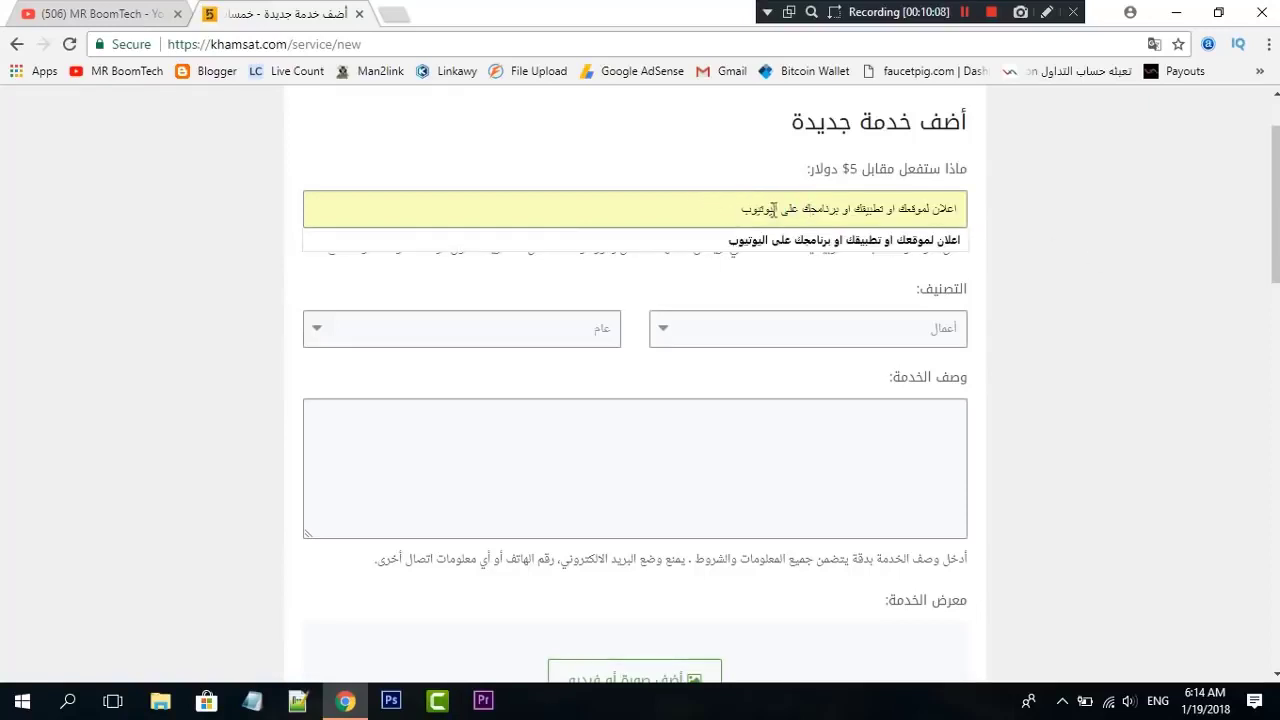
{"action": "left_click", "coordinate": [1011, 357]}
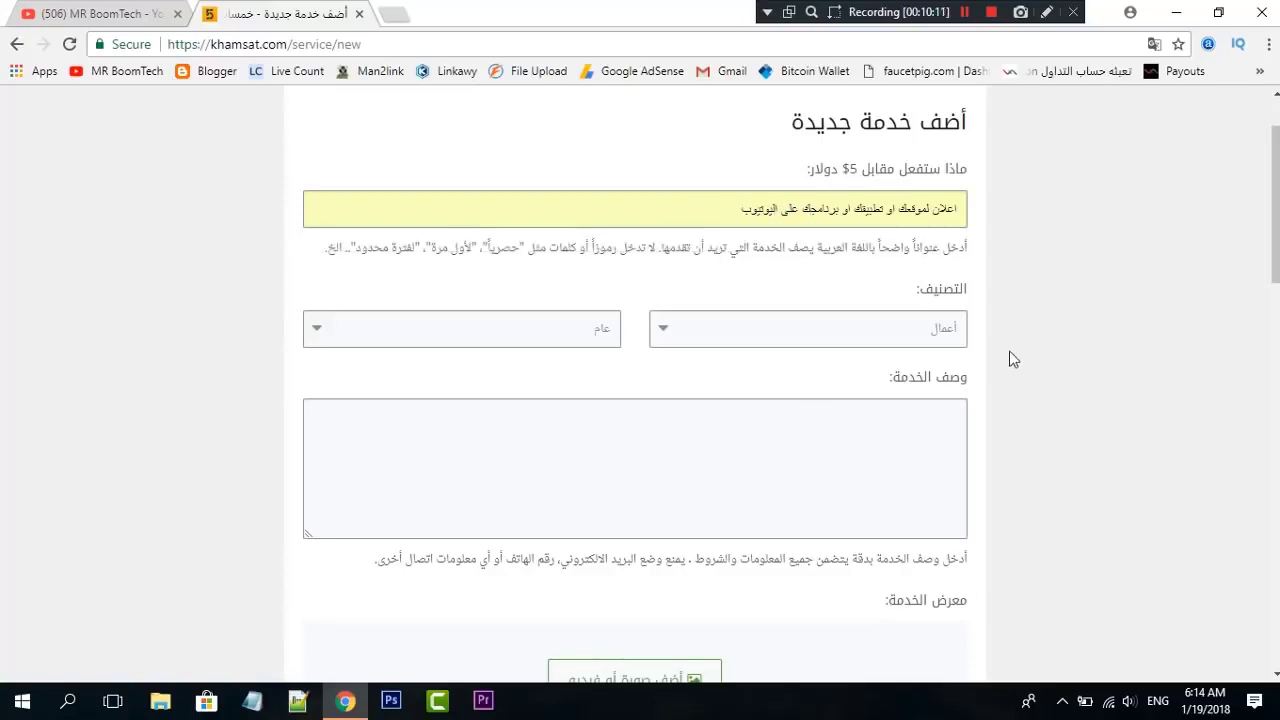
Step: Set the service category to "تسويق الكتروني" with the subcategory "التسويق على يوتيوب"
{"action": "left_click", "coordinate": [930, 335]}
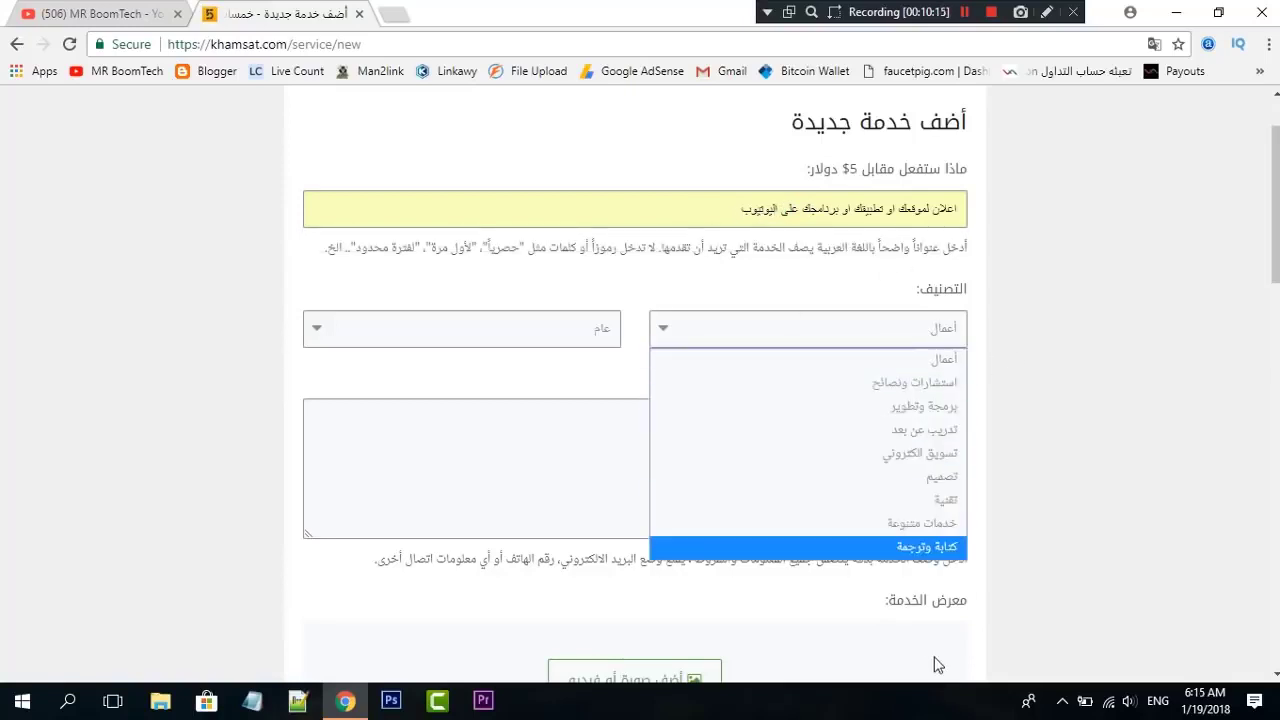
{"action": "left_click", "coordinate": [925, 453]}
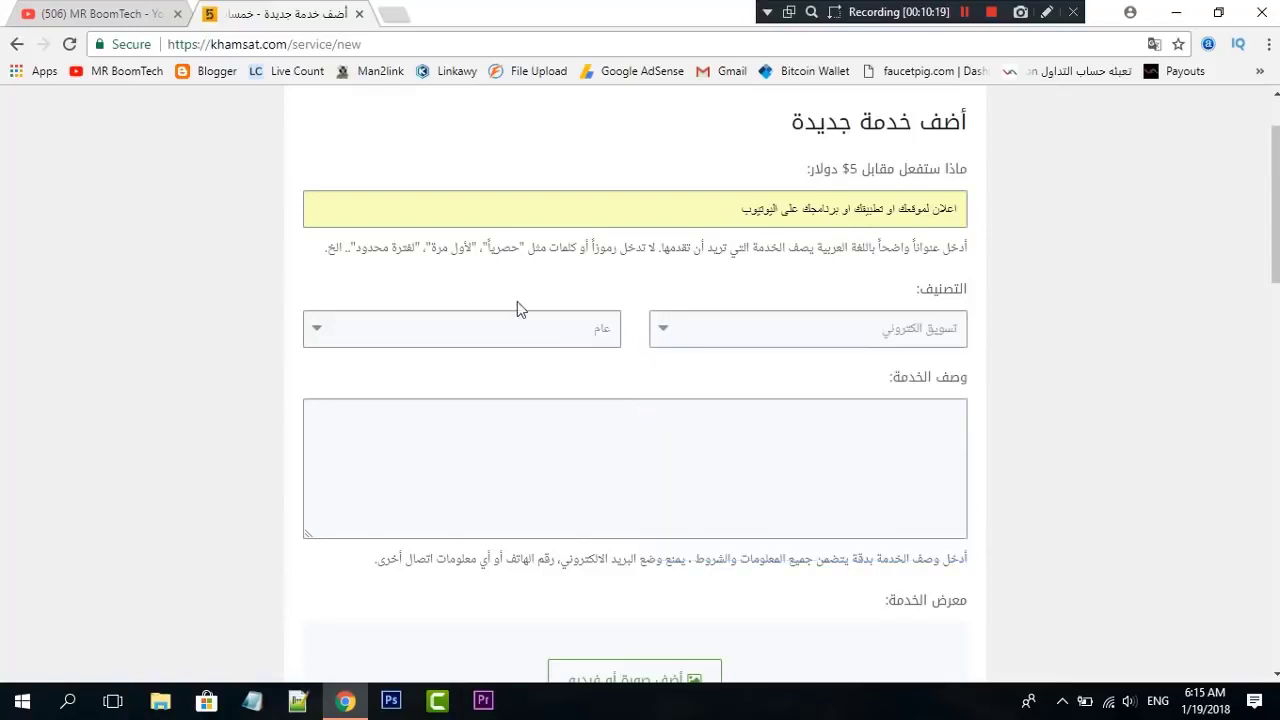
{"action": "left_click", "coordinate": [531, 330]}
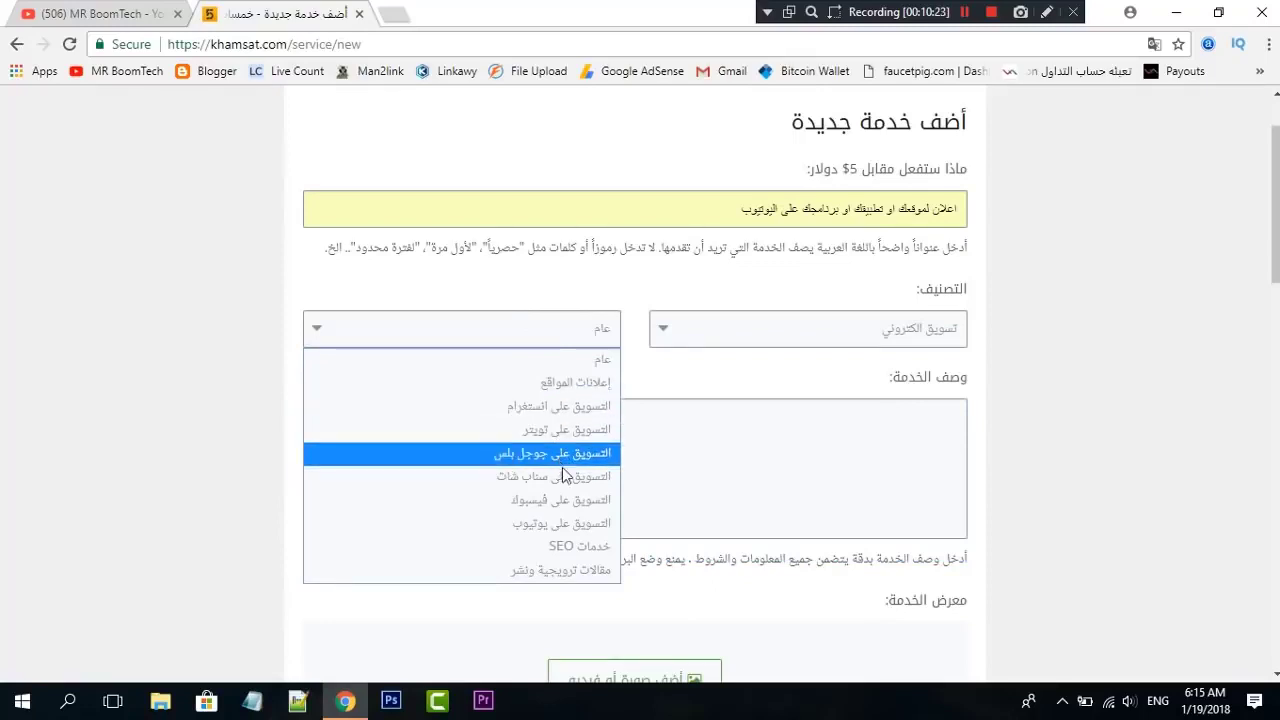
{"action": "left_click", "coordinate": [549, 525]}
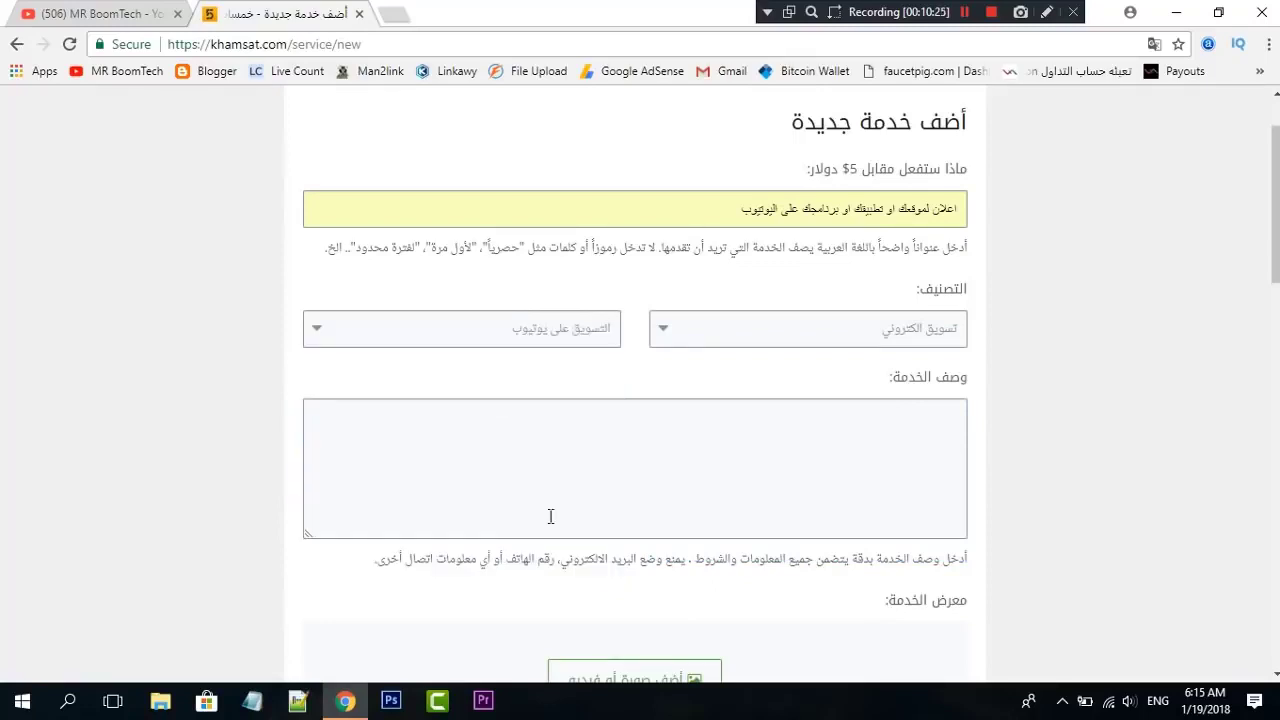
{"action": "left_click", "coordinate": [560, 337]}
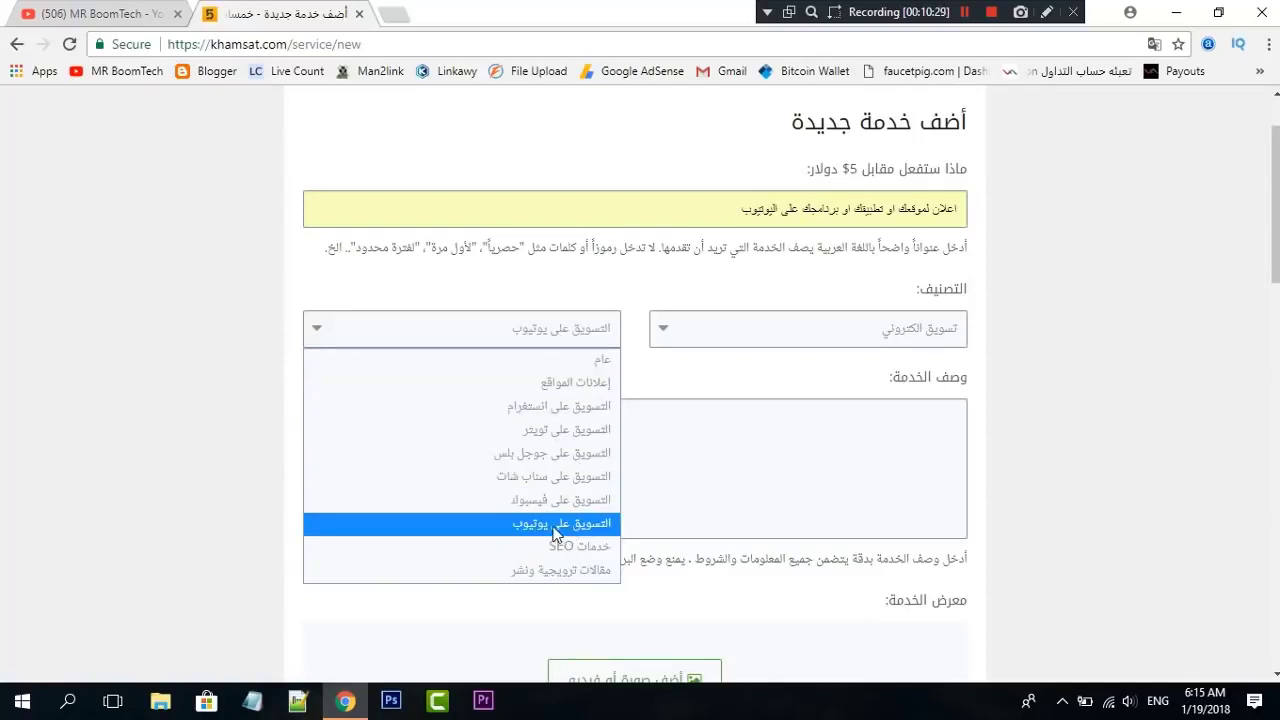
{"action": "left_click", "coordinate": [478, 526]}
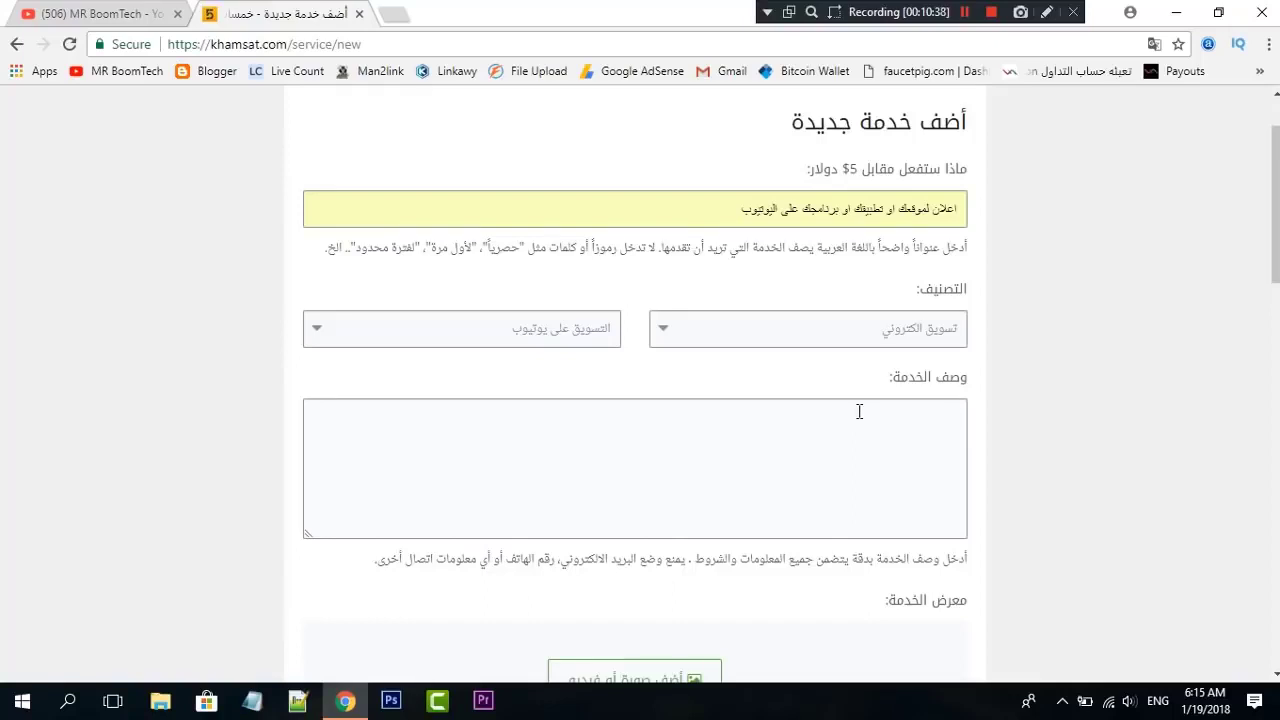
Step: Examine the service description field and the gallery's image and video upload requirements
{"action": "left_click", "coordinate": [587, 410]}
{"action": "scroll", "coordinate": [606, 409], "scroll_direction": "down", "scroll_amount": 3}
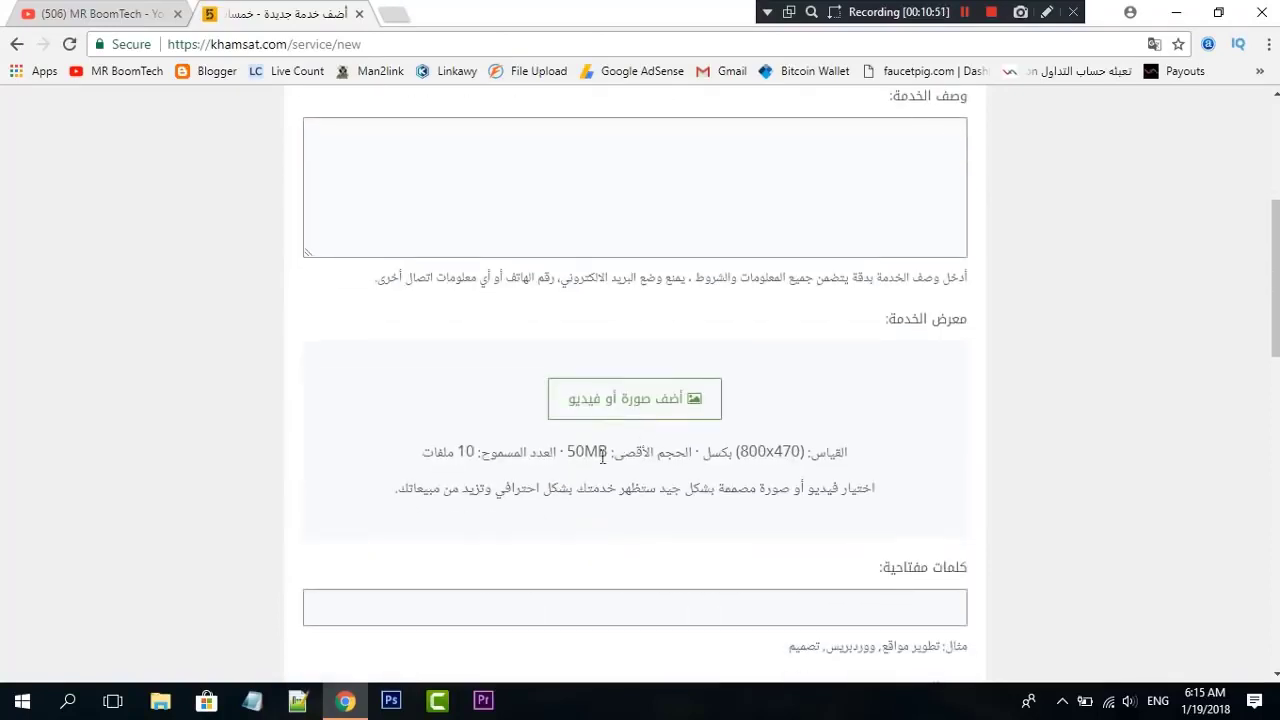
{"action": "left_click", "coordinate": [628, 418]}
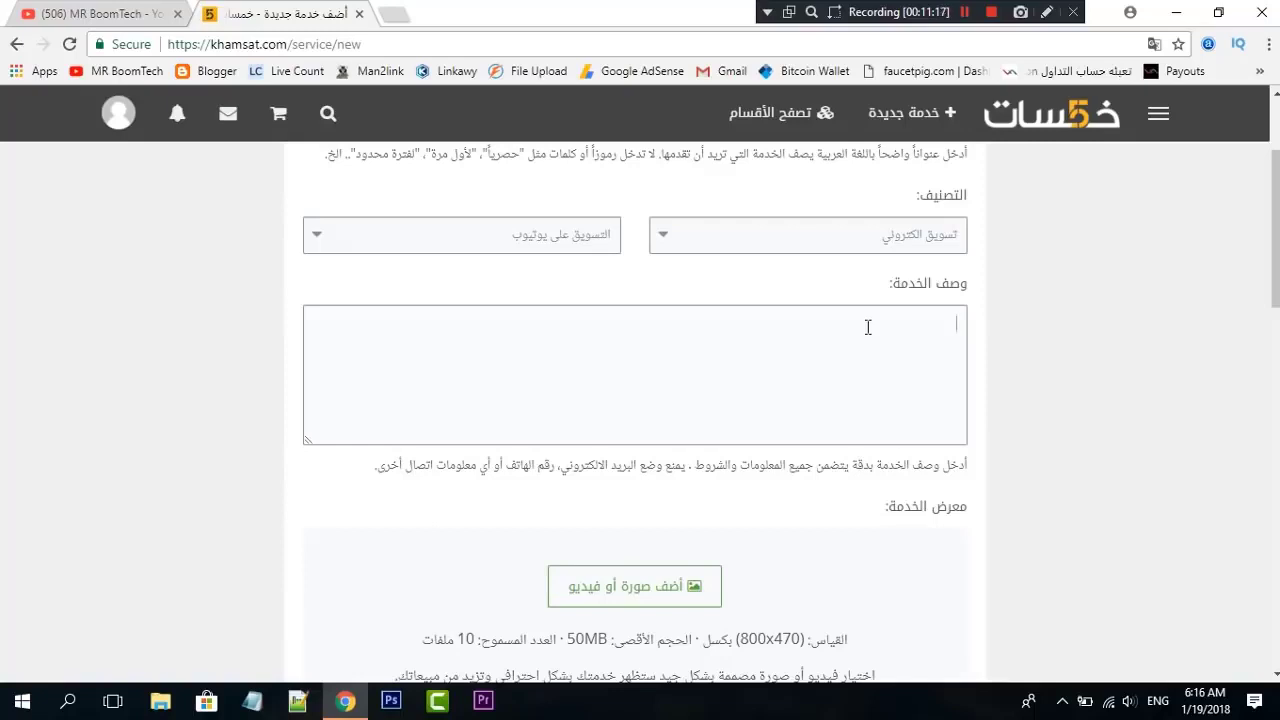
{"action": "scroll", "coordinate": [868, 327], "scroll_direction": "down", "scroll_amount": 5}
{"action": "scroll", "coordinate": [871, 323], "scroll_direction": "up", "scroll_amount": 4}
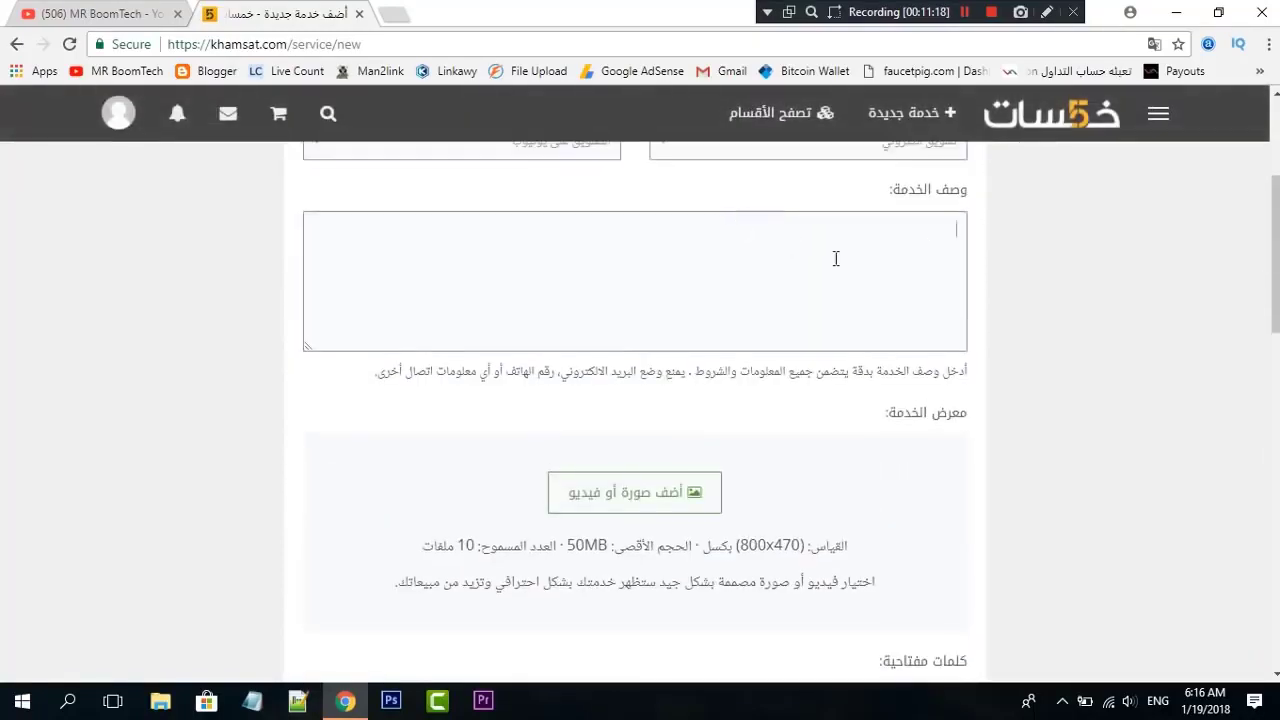
{"action": "scroll", "coordinate": [836, 262], "scroll_direction": "down", "scroll_amount": 4}
Step: Enter "يوتيوب," as the service's keyword in Arabic
{"action": "left_click", "coordinate": [833, 329]}
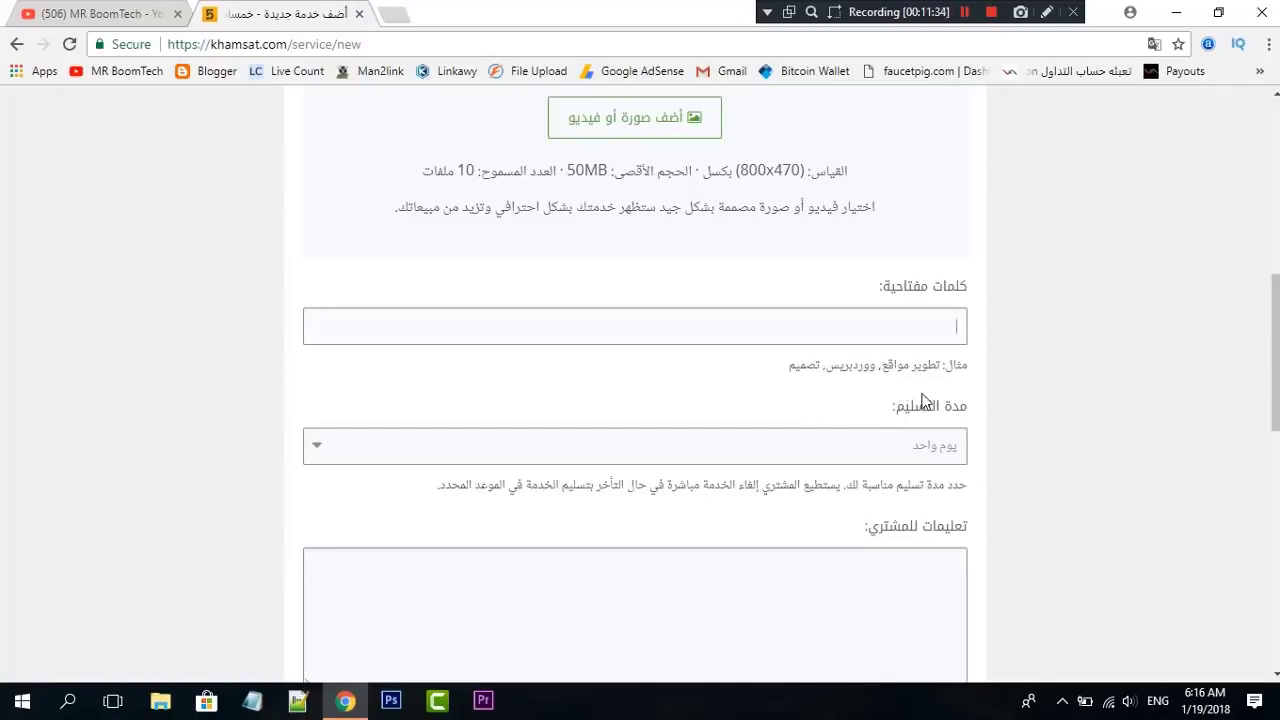
{"action": "type", "text": "d"}
{"action": "key", "text": "BackSpace"}
{"action": "key", "text": "alt+shift"}
{"action": "type", "text": "يوتيوب,"}
Step: Set the service's delivery time to three days ("ثلاثة أيام")
{"action": "scroll", "coordinate": [800, 385], "scroll_direction": "down", "scroll_amount": 1}
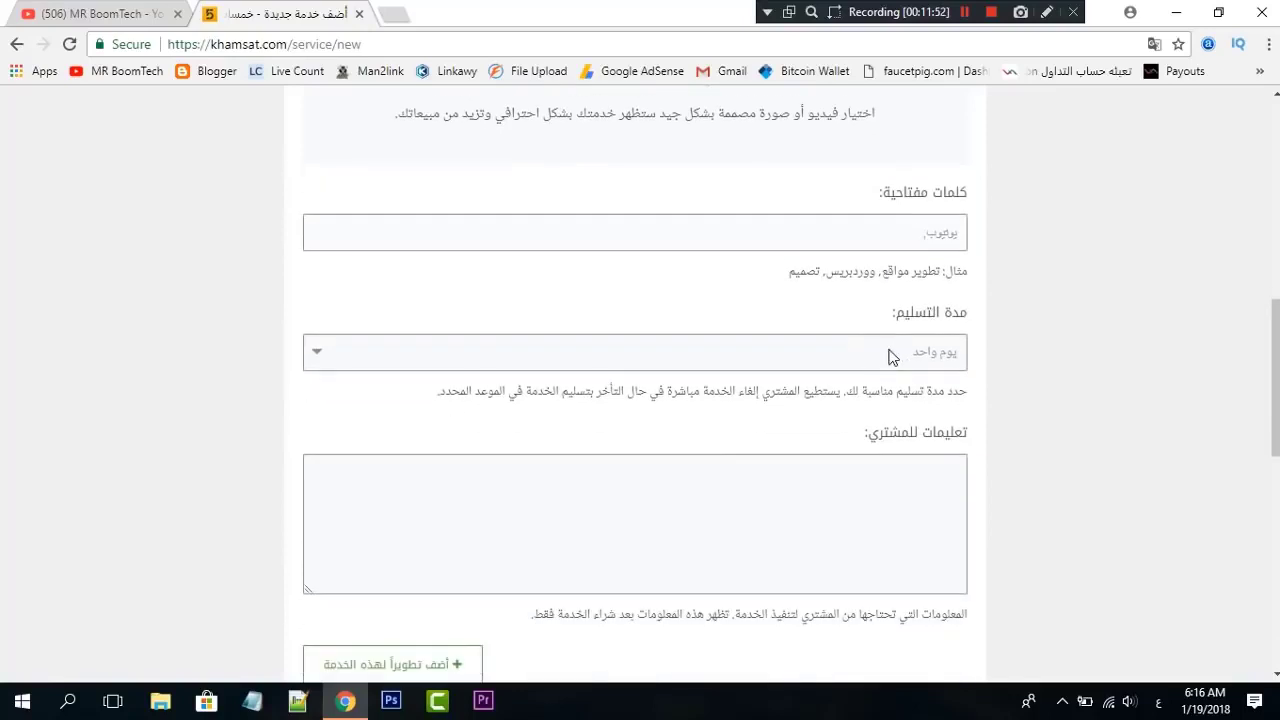
{"action": "left_click_drag", "start_coordinate": [866, 314], "coordinate": [1008, 324]}
{"action": "scroll", "coordinate": [979, 320], "scroll_direction": "up", "scroll_amount": 5}
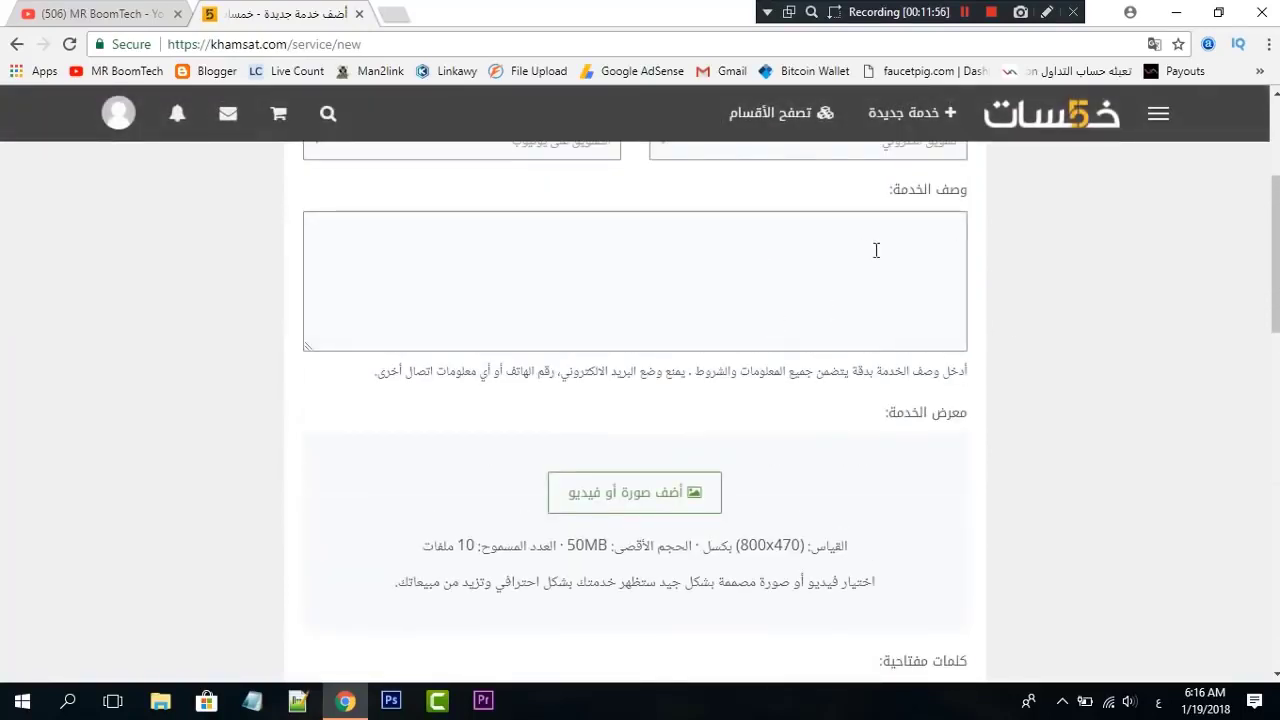
{"action": "left_click", "coordinate": [876, 250]}
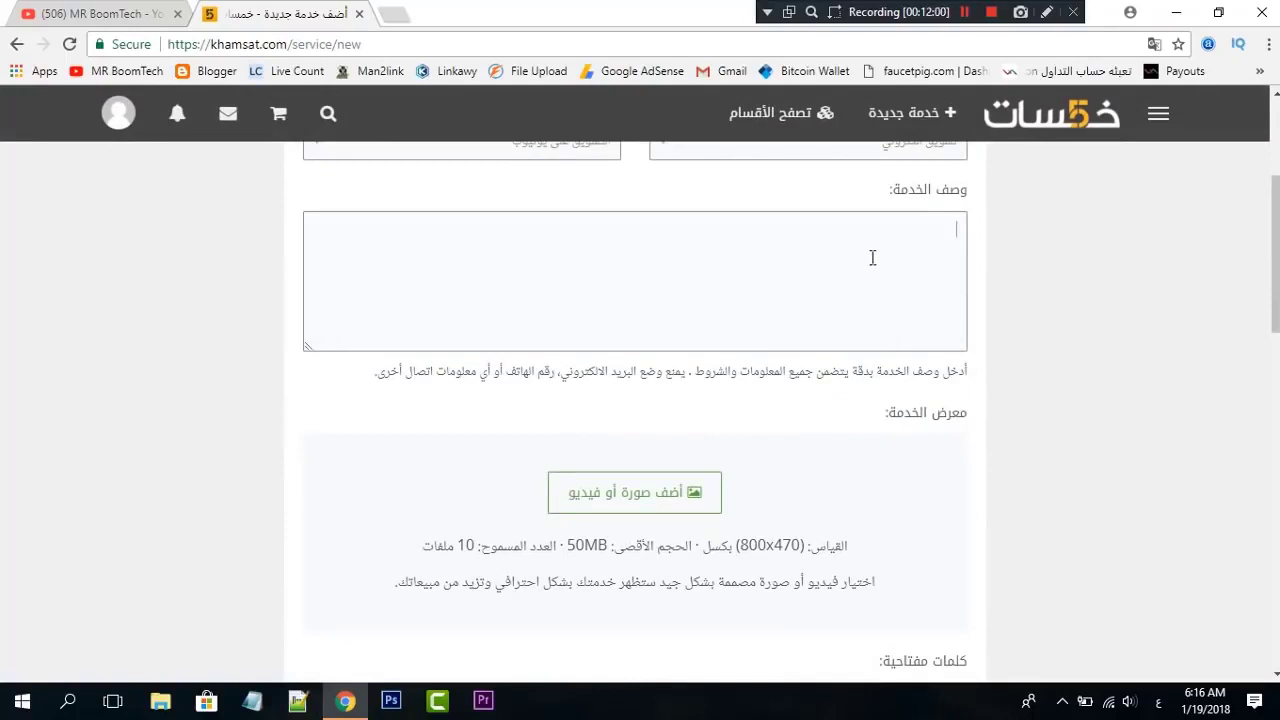
{"action": "scroll", "coordinate": [885, 300], "scroll_direction": "down", "scroll_amount": 2}
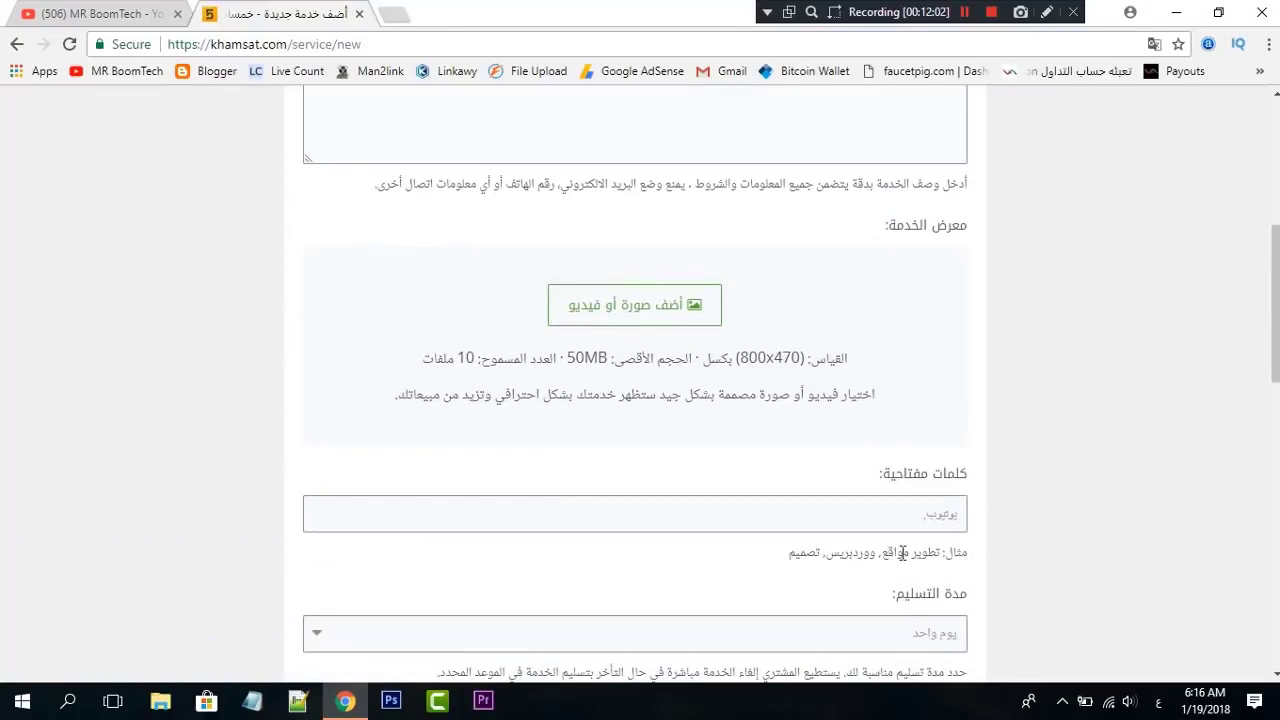
{"action": "left_click", "coordinate": [917, 634]}
{"action": "left_click", "coordinate": [917, 437]}
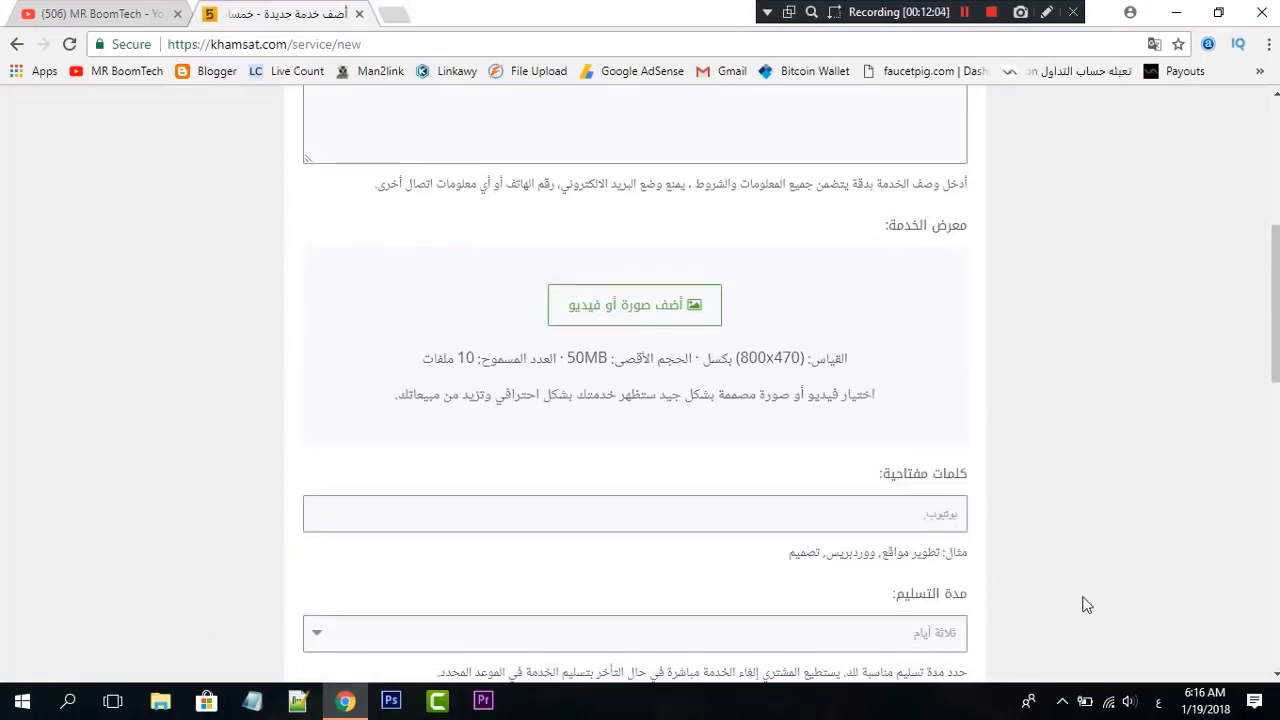
{"action": "scroll", "coordinate": [860, 265], "scroll_direction": "up", "scroll_amount": 2}
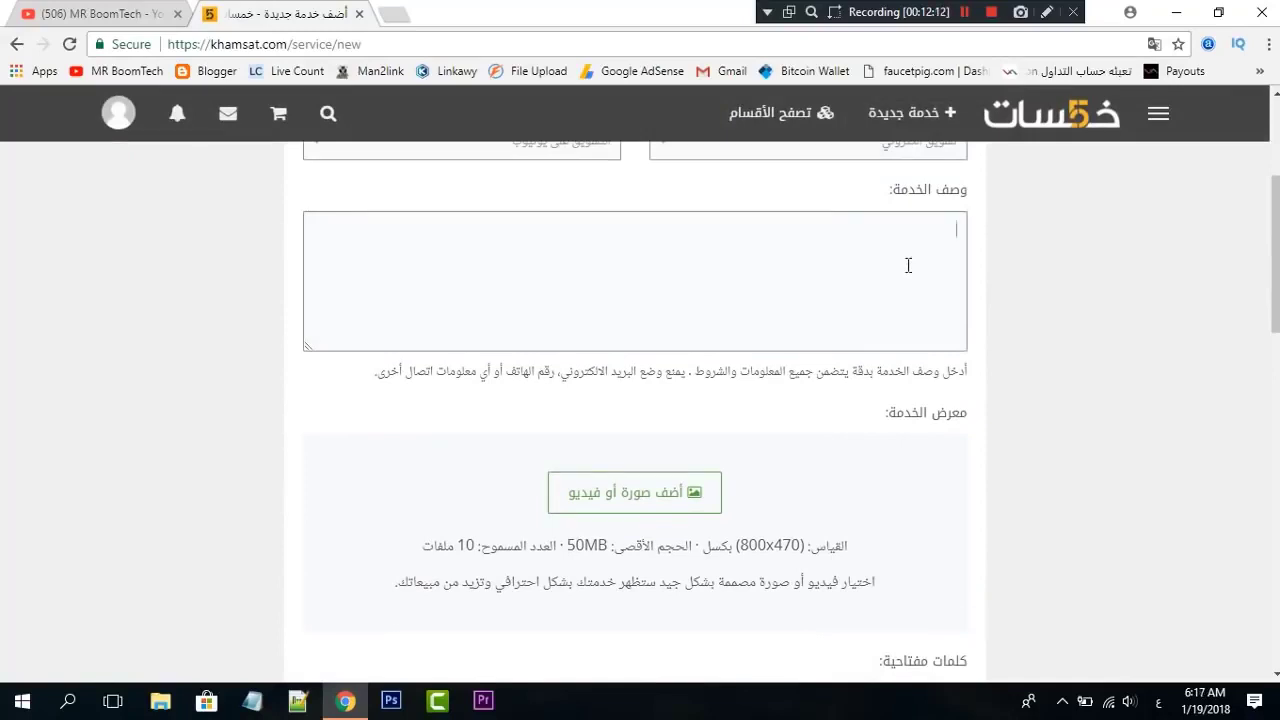
{"action": "scroll", "coordinate": [908, 265], "scroll_direction": "down", "scroll_amount": 2}
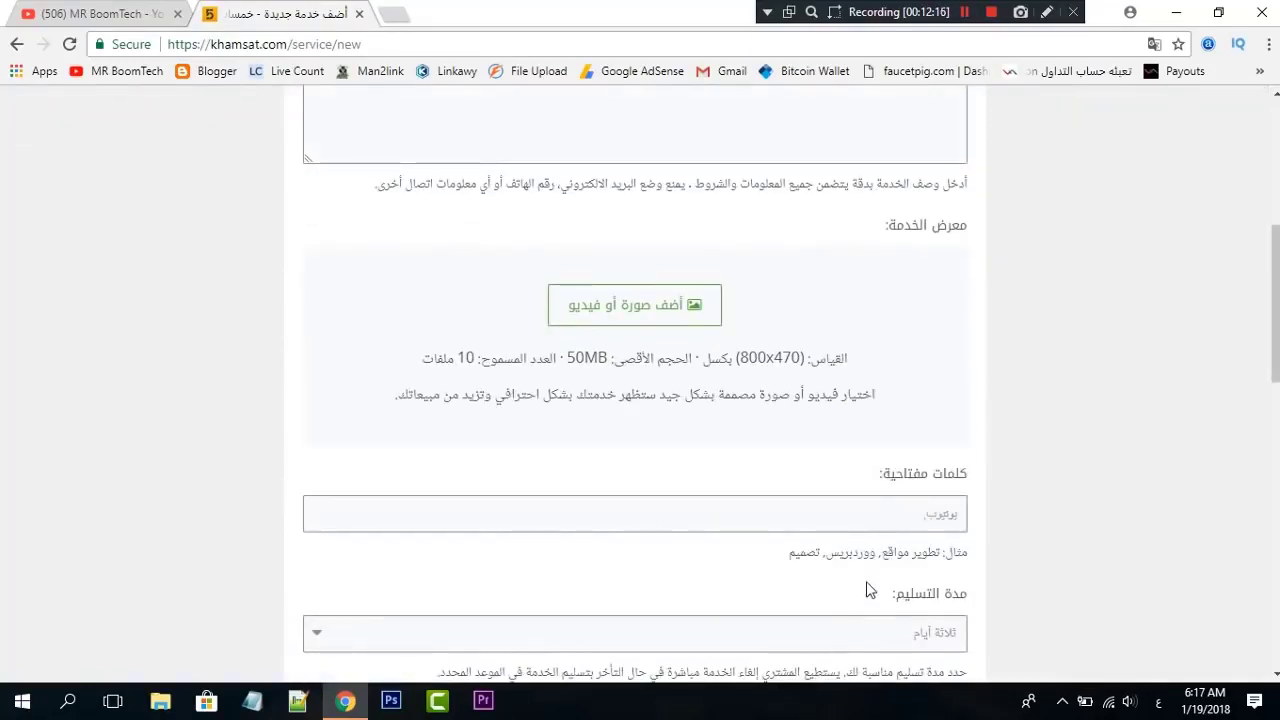
Step: Set the service's delivery time to one day ("يوم واحد") and return to the empty service description field
{"action": "scroll", "coordinate": [850, 530], "scroll_direction": "up", "scroll_amount": 2}
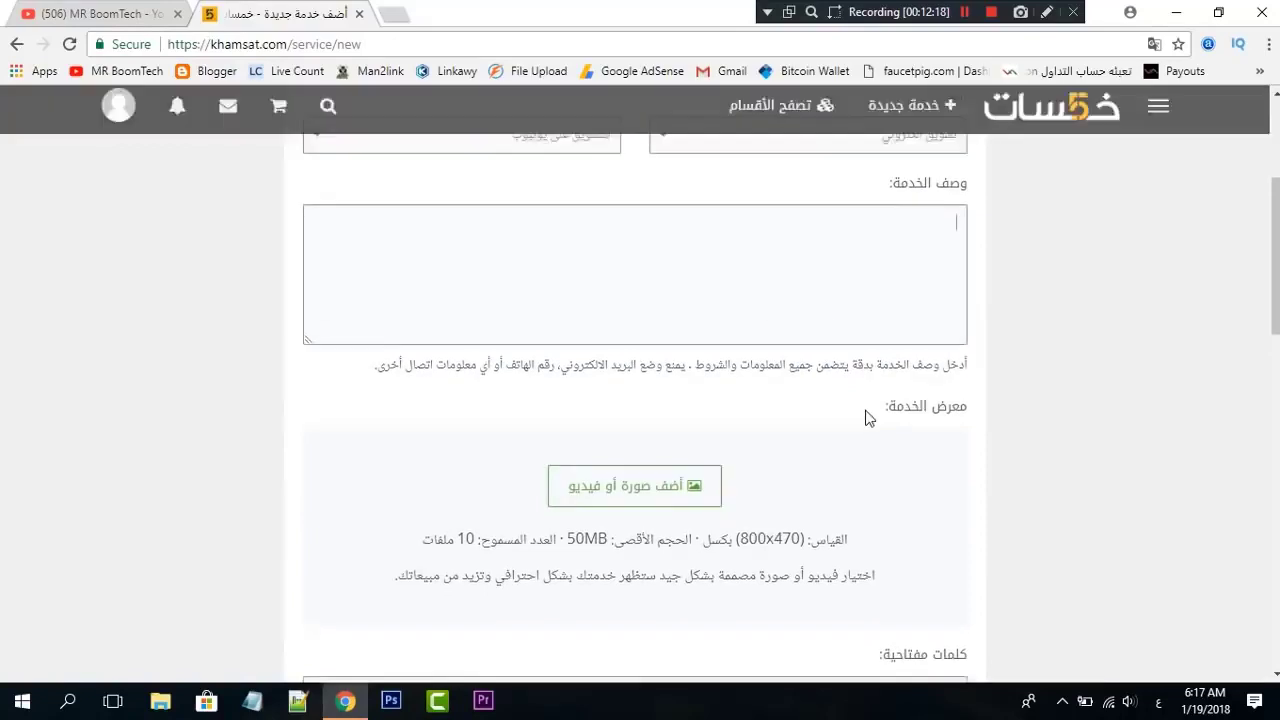
{"action": "scroll", "coordinate": [866, 418], "scroll_direction": "down", "scroll_amount": 2}
{"action": "left_click", "coordinate": [930, 632]}
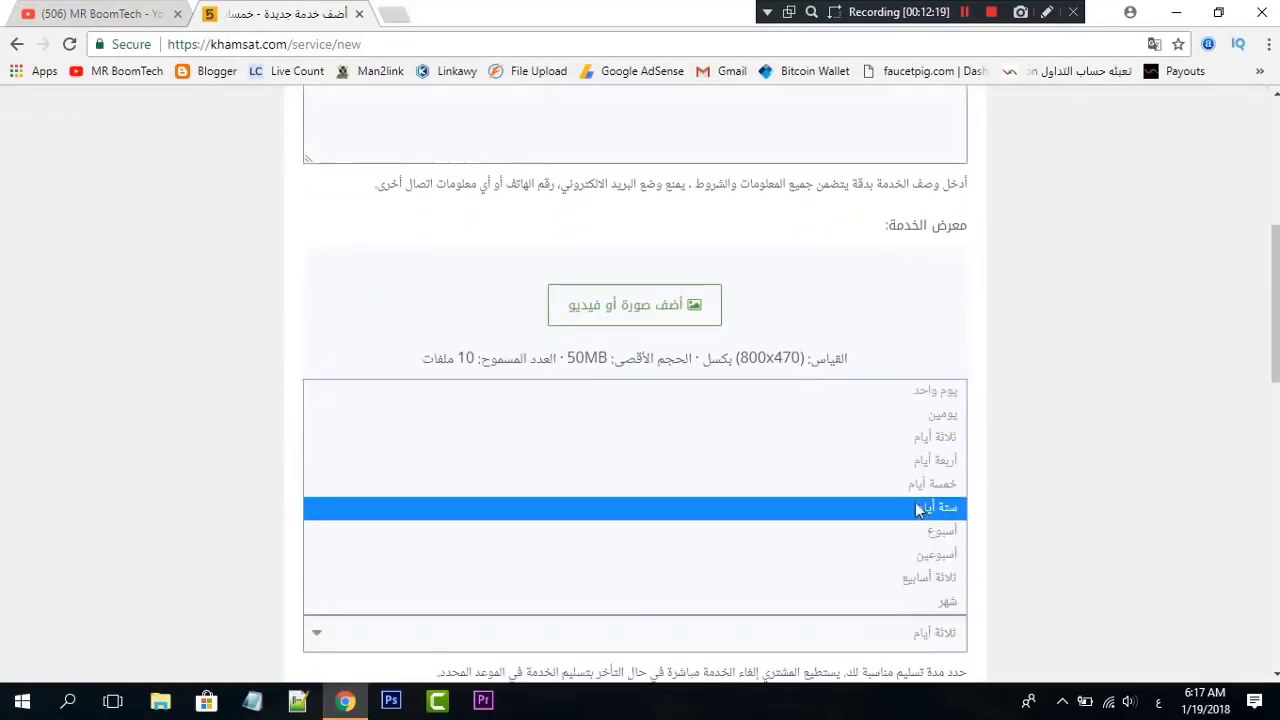
{"action": "left_click", "coordinate": [940, 395]}
{"action": "scroll", "coordinate": [858, 251], "scroll_direction": "up", "scroll_amount": 2}
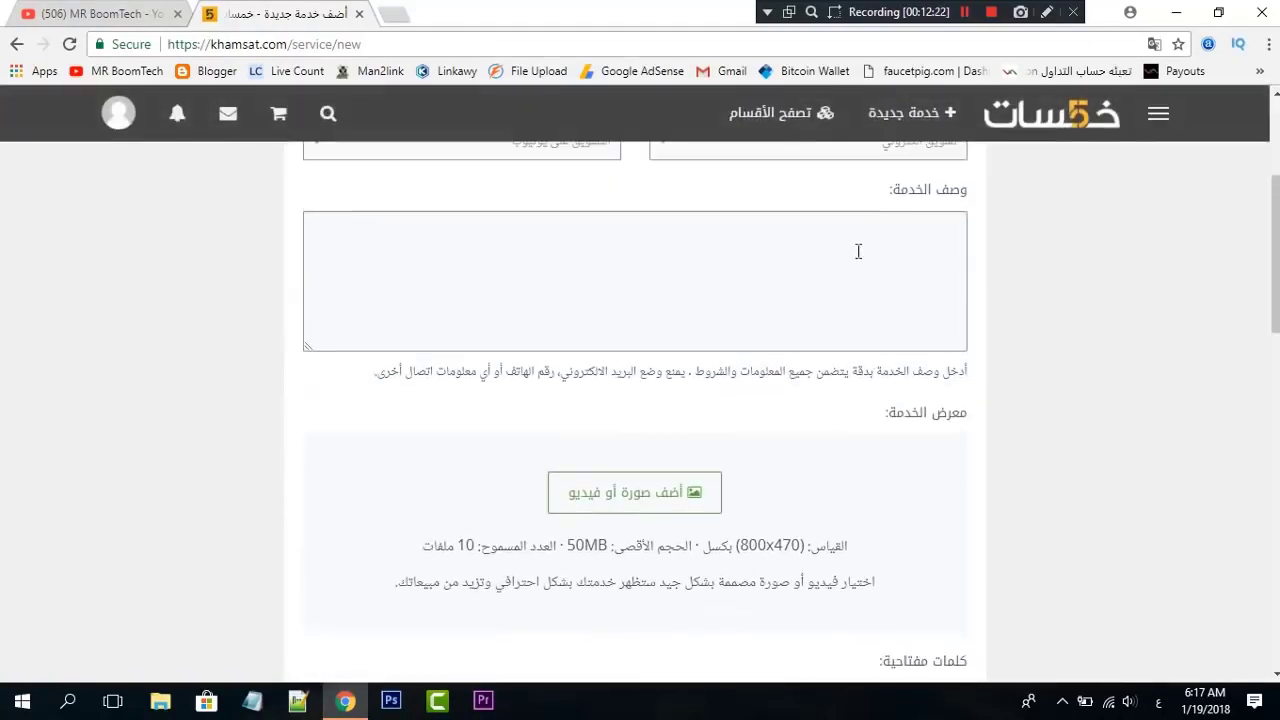
{"action": "left_click", "coordinate": [883, 248]}
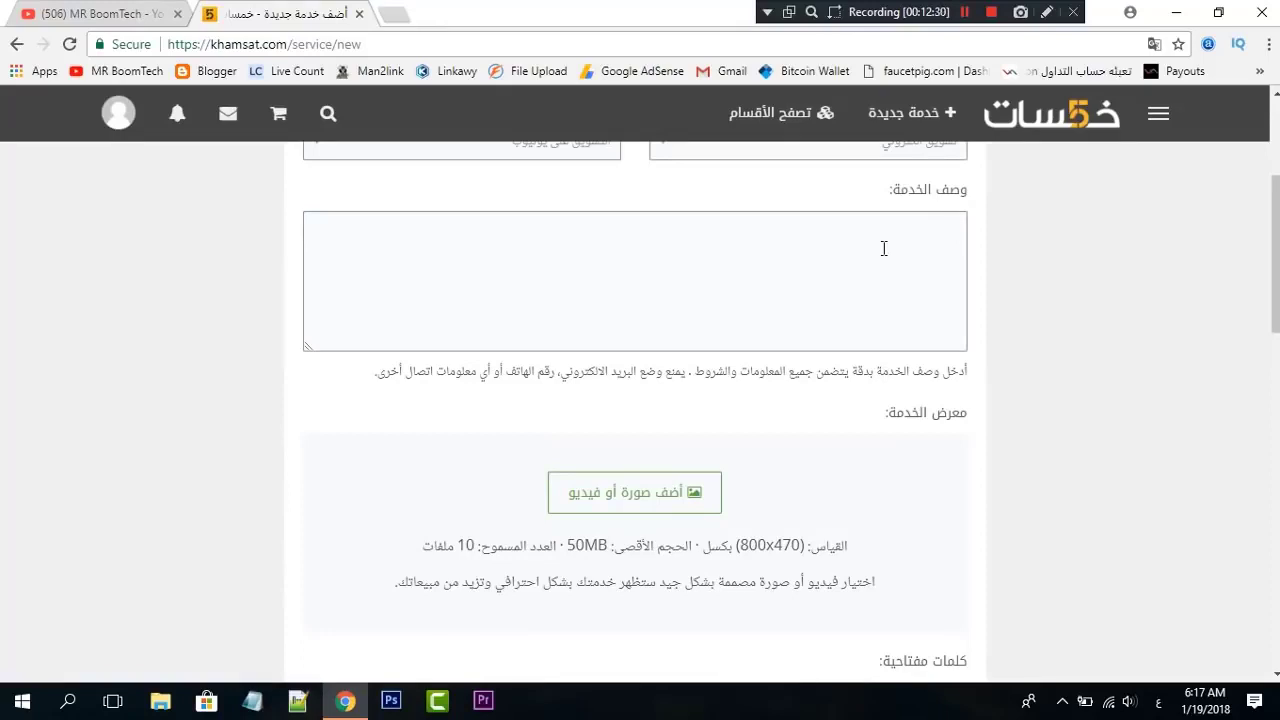
Step: Set the service's delivery time to five days ("خمسة أيام") and go to the buyer instructions field
{"action": "scroll", "coordinate": [884, 255], "scroll_direction": "down", "scroll_amount": 2}
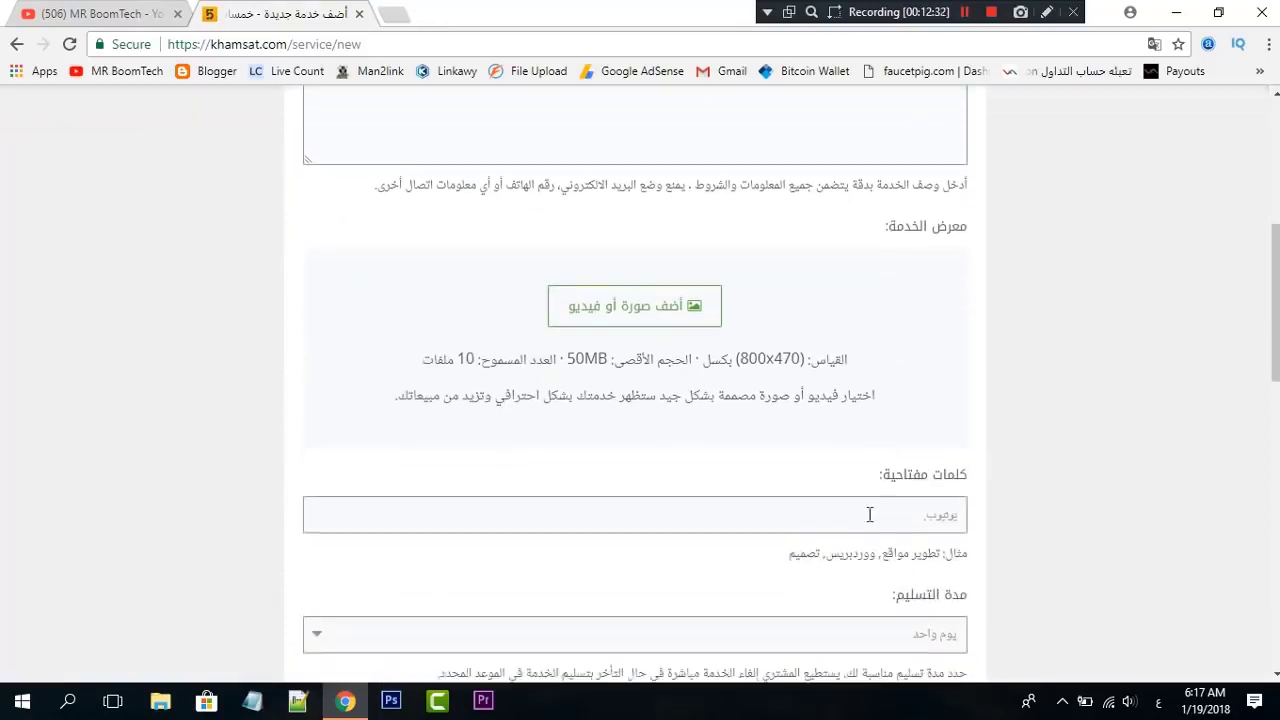
{"action": "left_click", "coordinate": [864, 640]}
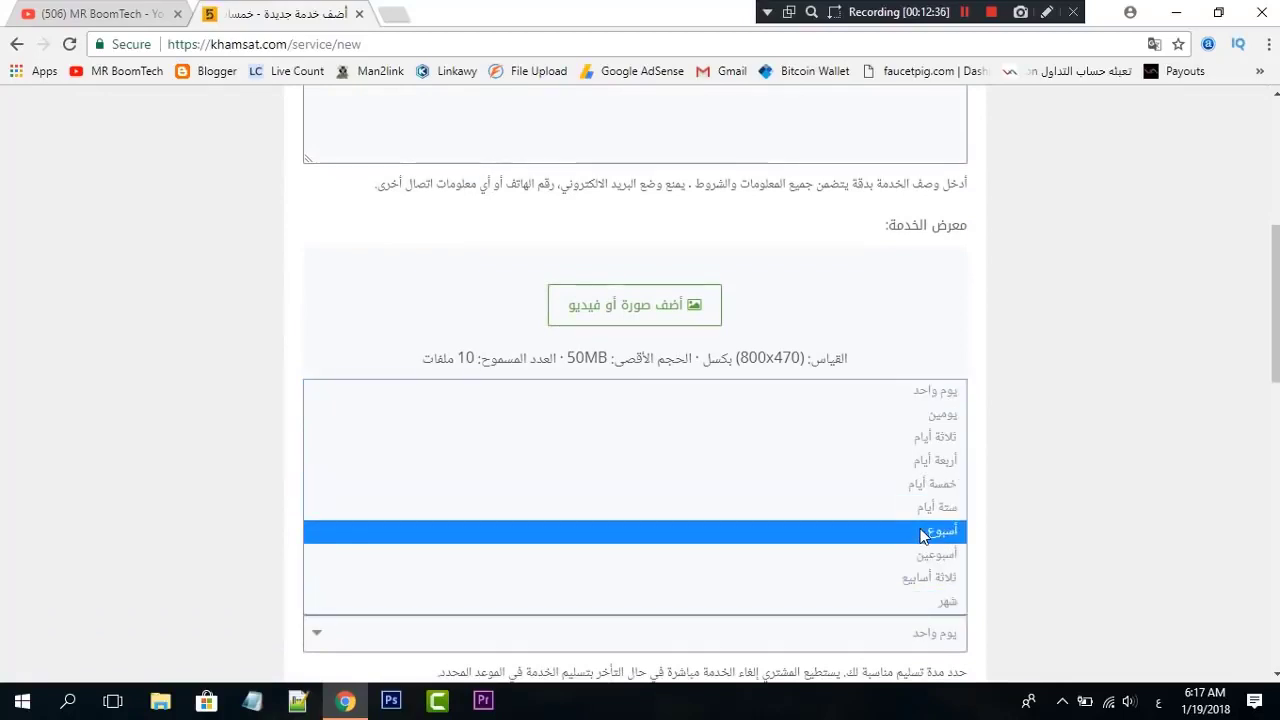
{"action": "scroll", "coordinate": [1082, 472], "scroll_direction": "down", "scroll_amount": 1}
{"action": "scroll", "coordinate": [1104, 394], "scroll_direction": "down", "scroll_amount": 3}
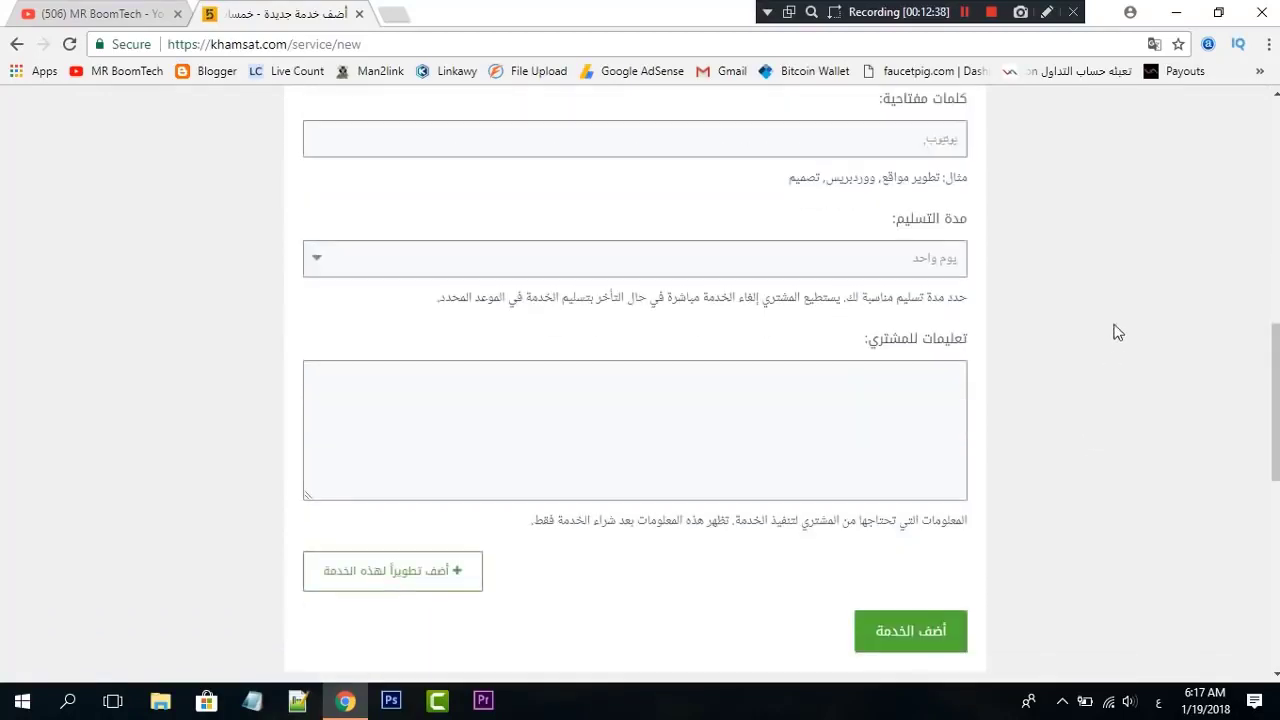
{"action": "scroll", "coordinate": [1248, 197], "scroll_direction": "down", "scroll_amount": 1}
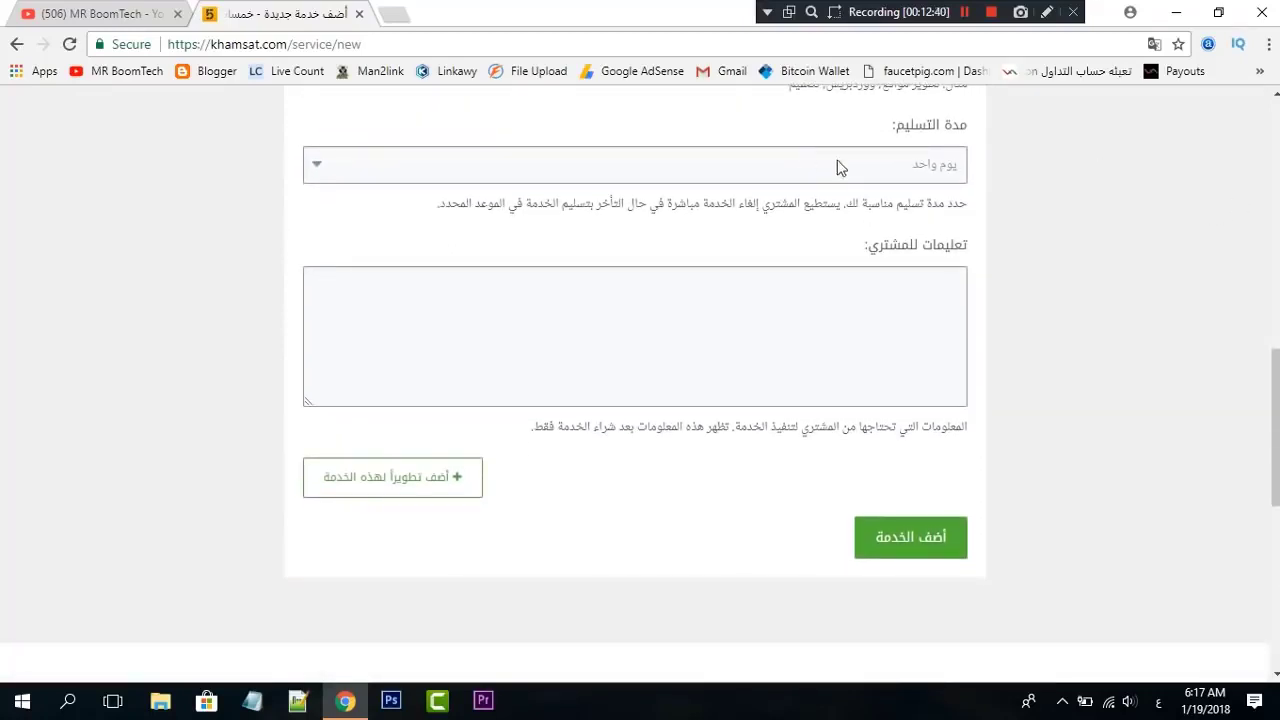
{"action": "left_click", "coordinate": [838, 162]}
{"action": "left_click", "coordinate": [877, 300]}
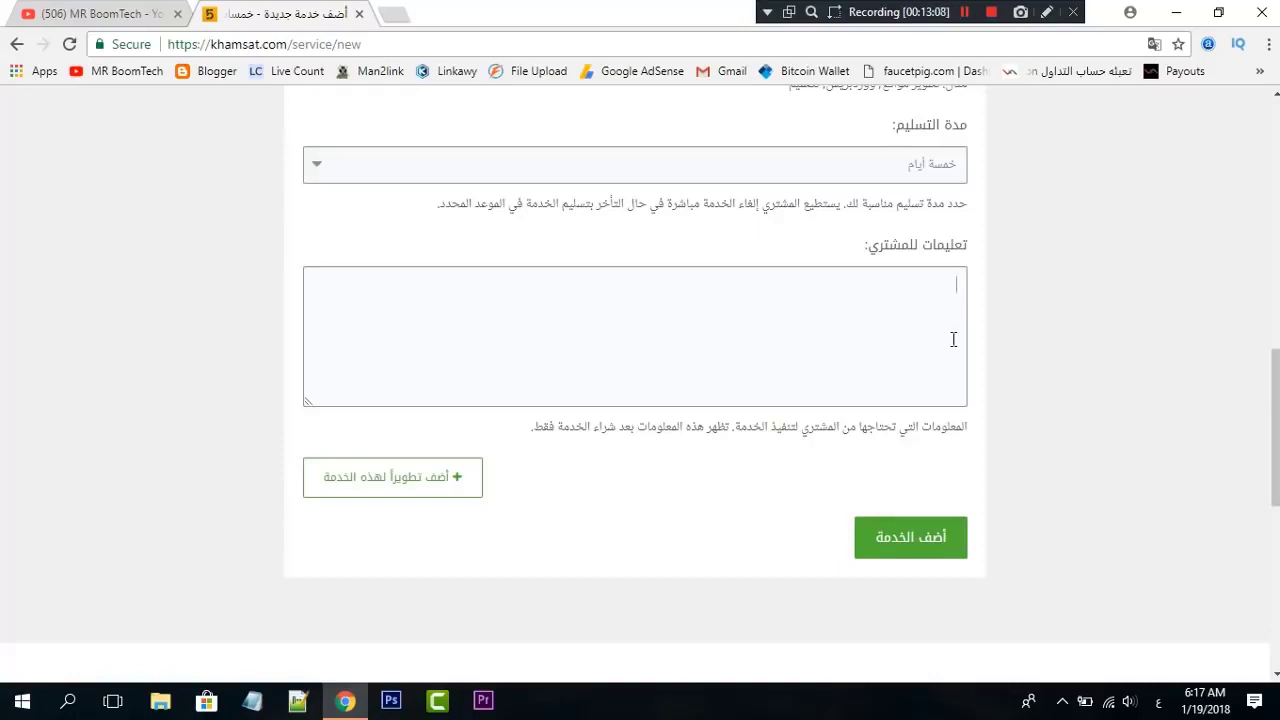
Step: Add an optional upgrade to the service, priced at an extra 15 dollars ("مقابل 15 دولار اضافة لسعر الخدمة")
{"action": "left_click", "coordinate": [421, 491]}
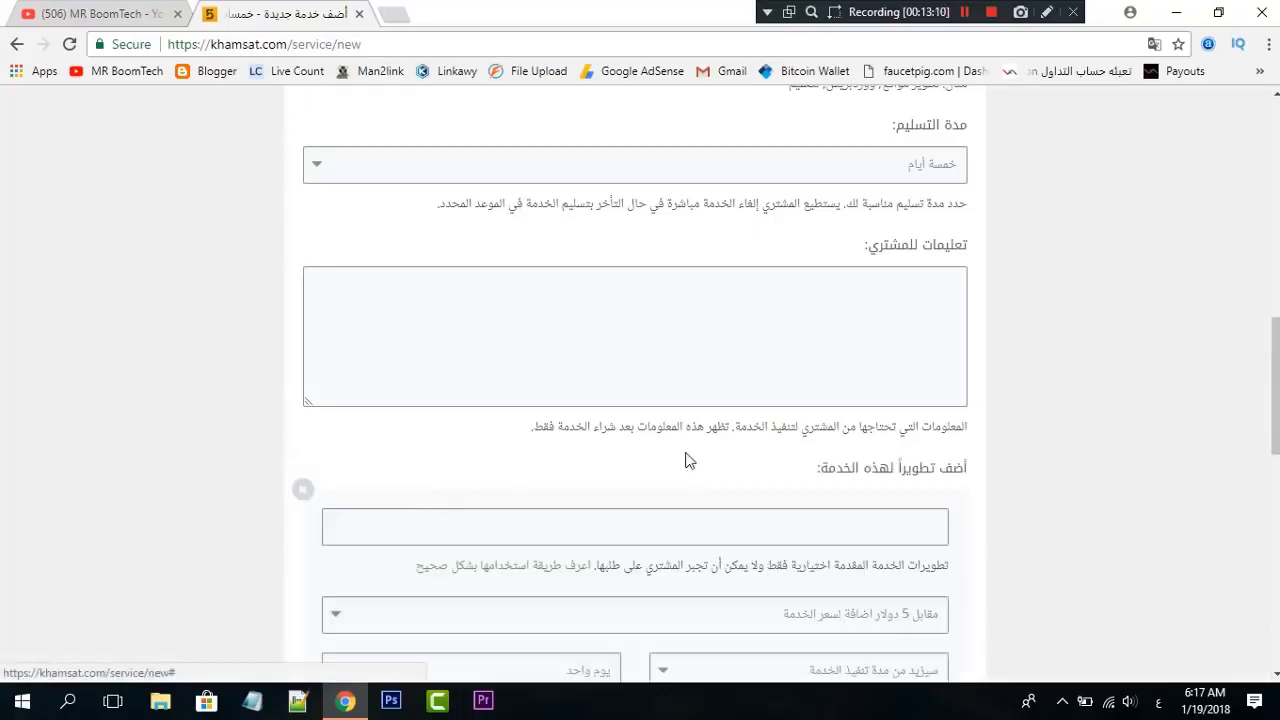
{"action": "scroll", "coordinate": [800, 440], "scroll_direction": "down", "scroll_amount": 3}
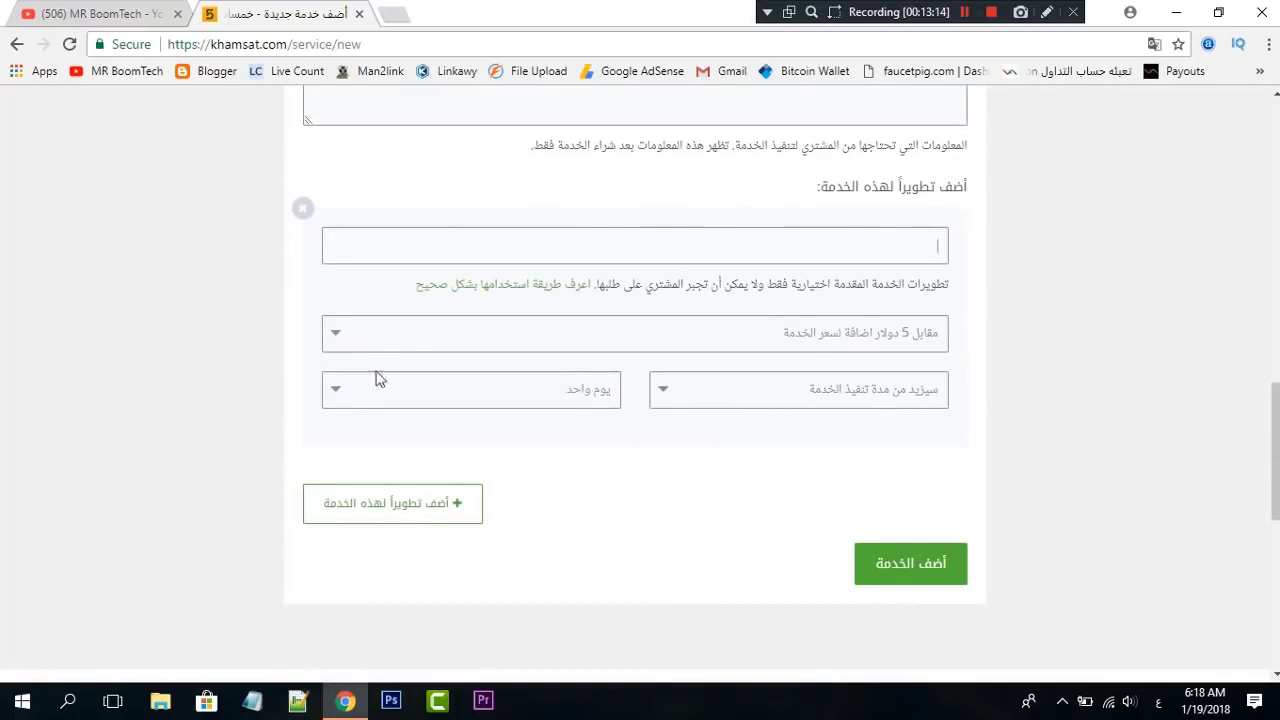
{"action": "left_click", "coordinate": [859, 342]}
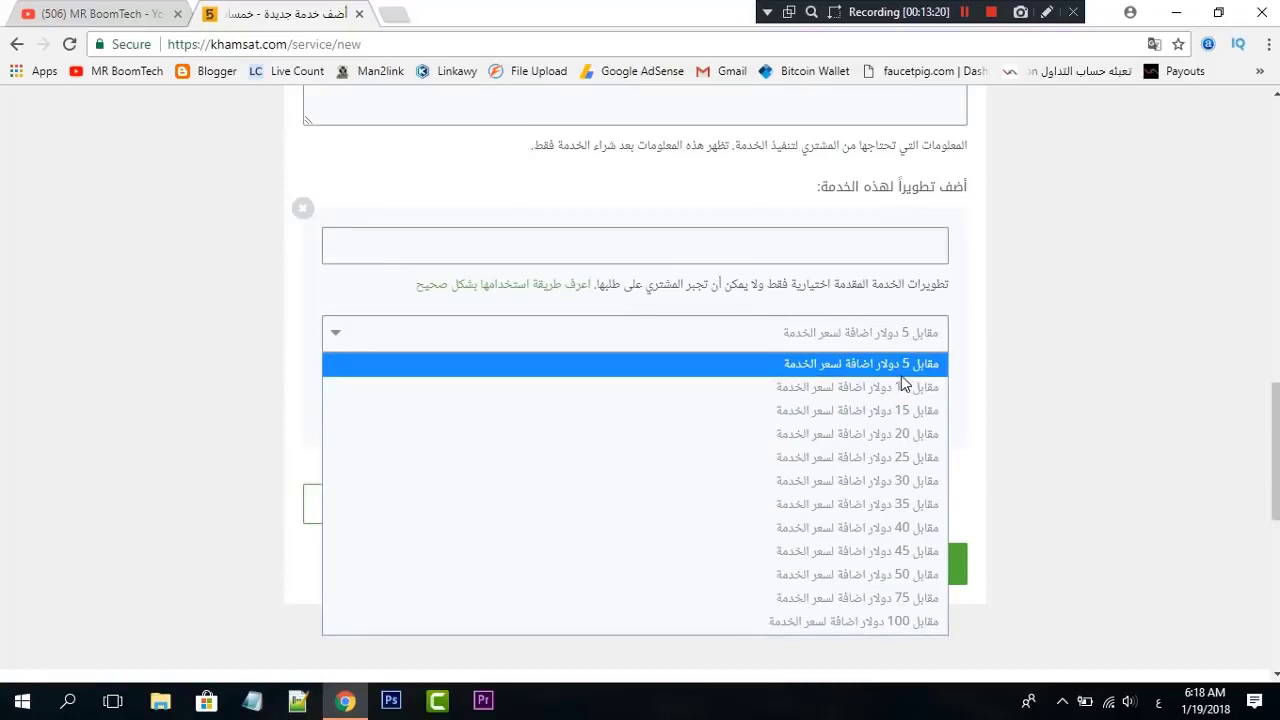
{"action": "left_click", "coordinate": [919, 405]}
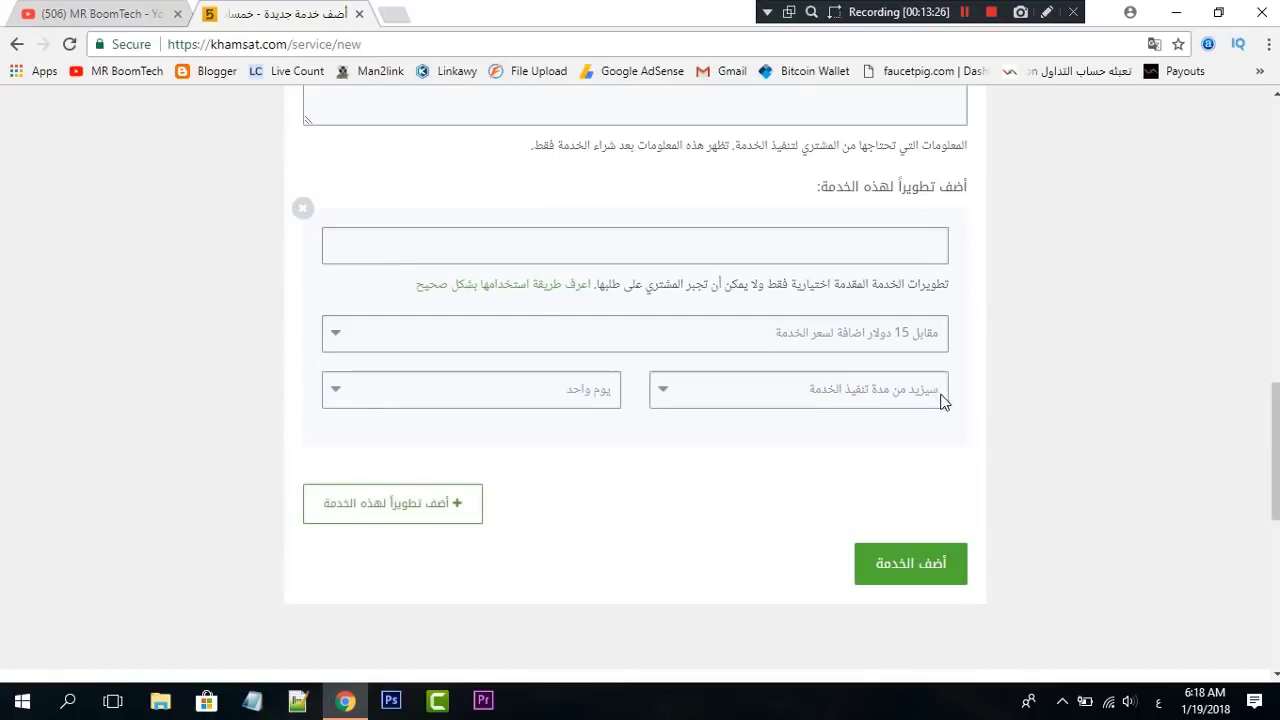
Step: Have the upgrade extend the service's delivery time by two weeks ("أسبوعين") and try to submit the new service
{"action": "left_click", "coordinate": [940, 400]}
{"action": "left_click", "coordinate": [940, 400]}
{"action": "left_click", "coordinate": [594, 390]}
{"action": "left_click", "coordinate": [590, 580]}
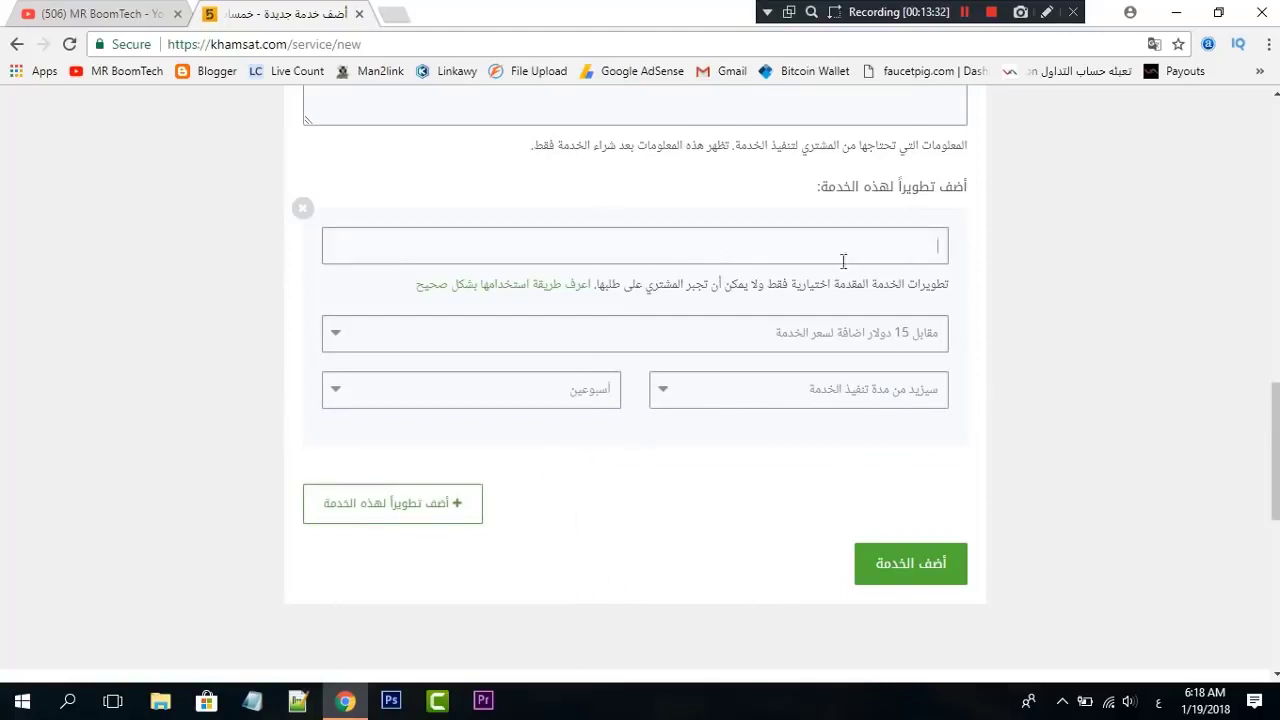
{"action": "left_click", "coordinate": [875, 570]}
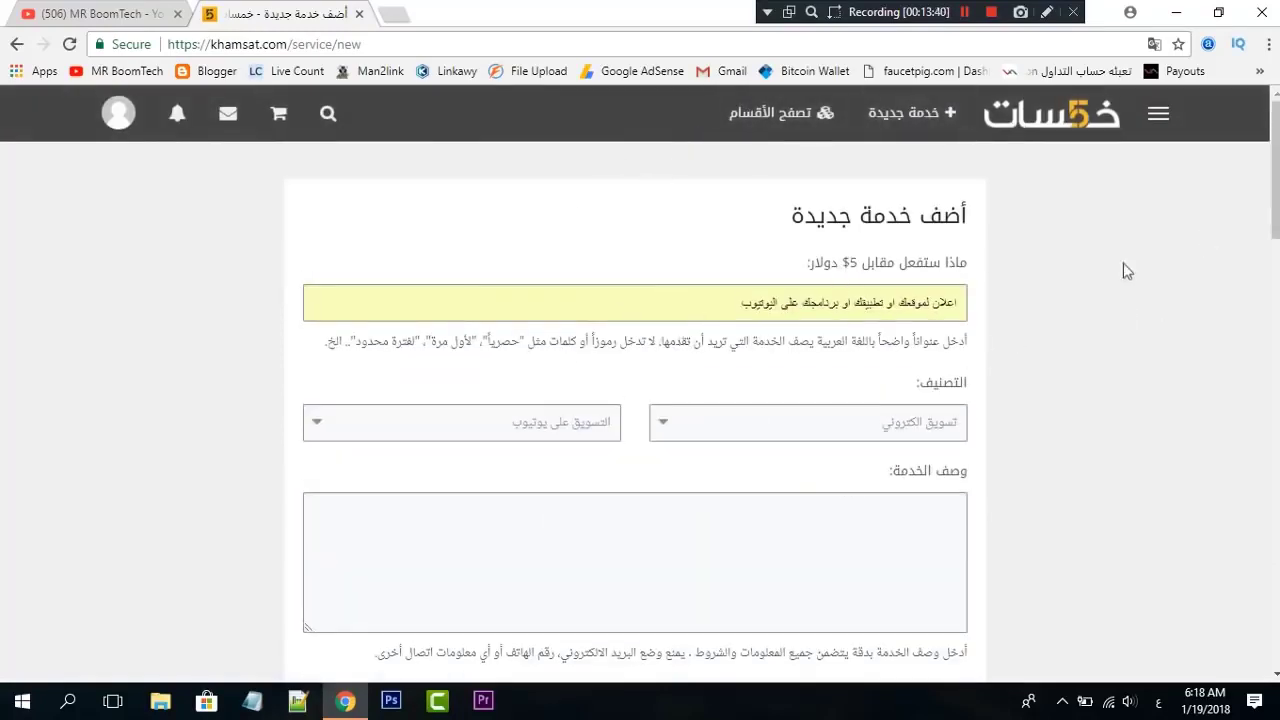
Step: Review the site menu's purchases and incoming orders sections, and check the links in the page footer
{"action": "left_click", "coordinate": [1171, 132]}
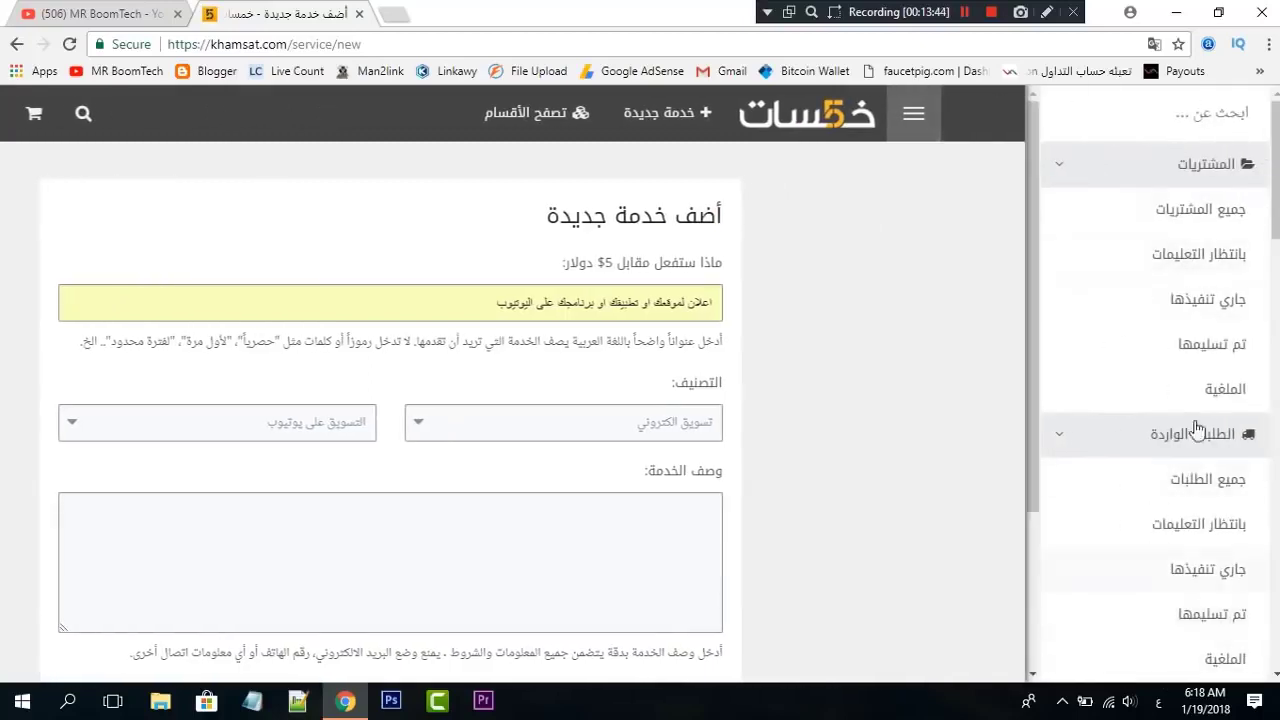
{"action": "left_click", "coordinate": [765, 350]}
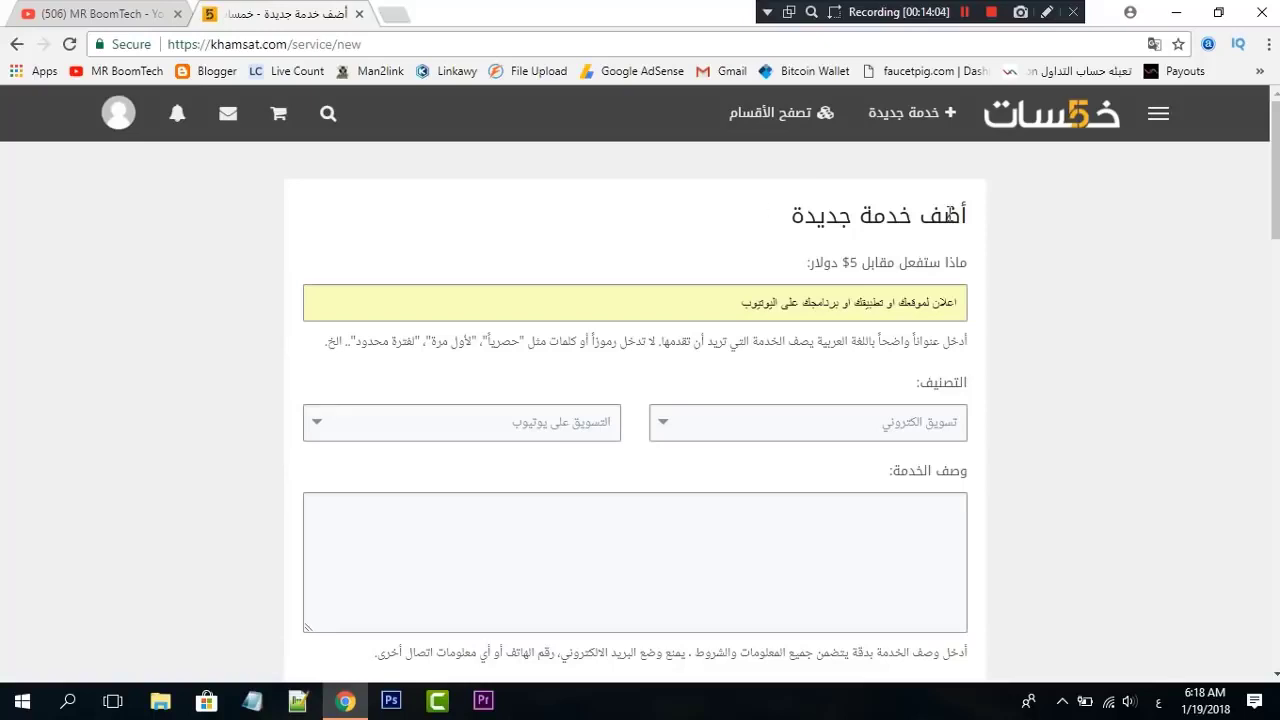
{"action": "left_click_drag", "start_coordinate": [1271, 210], "coordinate": [1271, 660]}
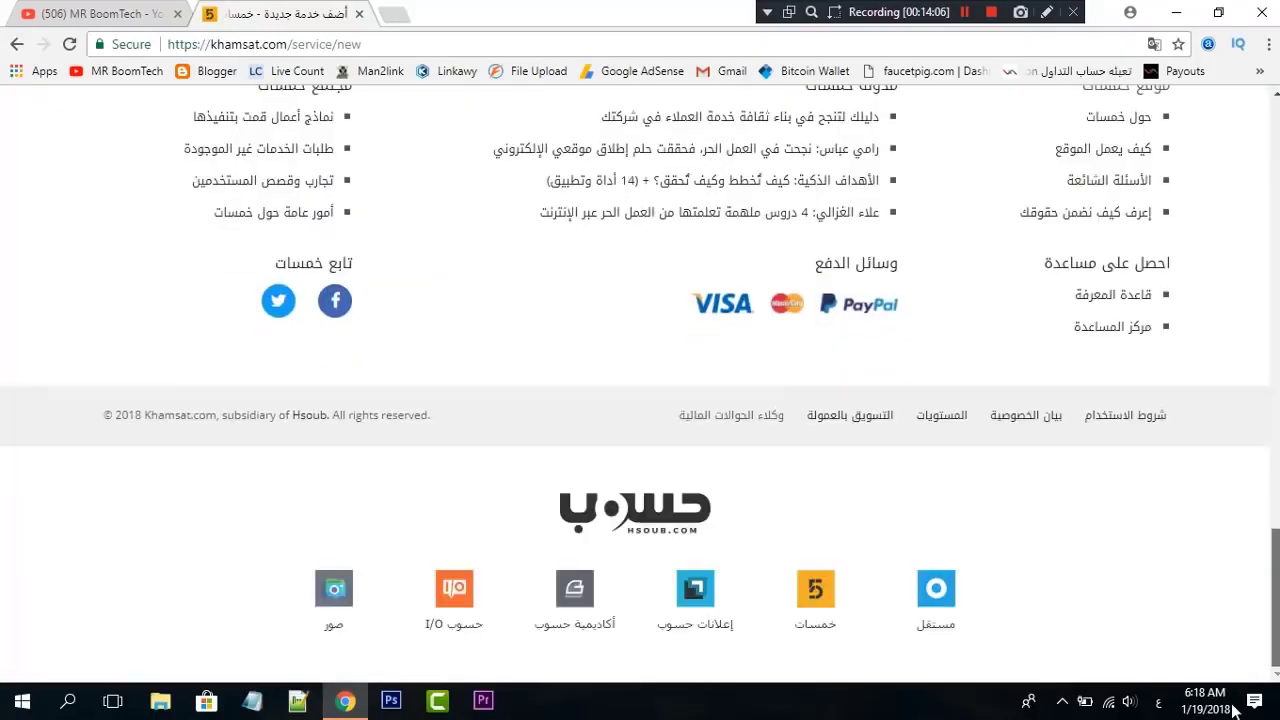